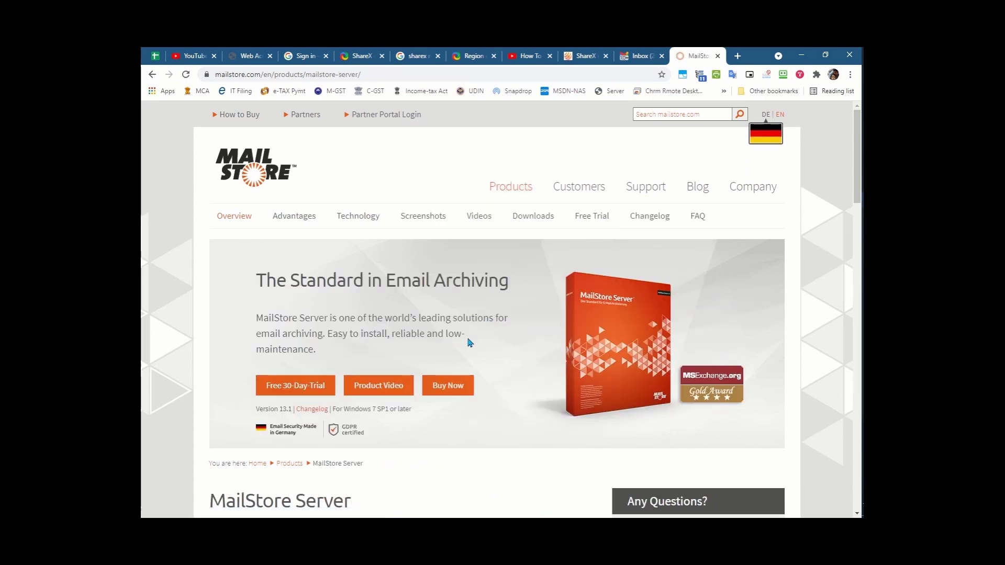
Return to the MailStore Home page and download its installer into D:\Temp
scroll(470, 342, "down", 20)
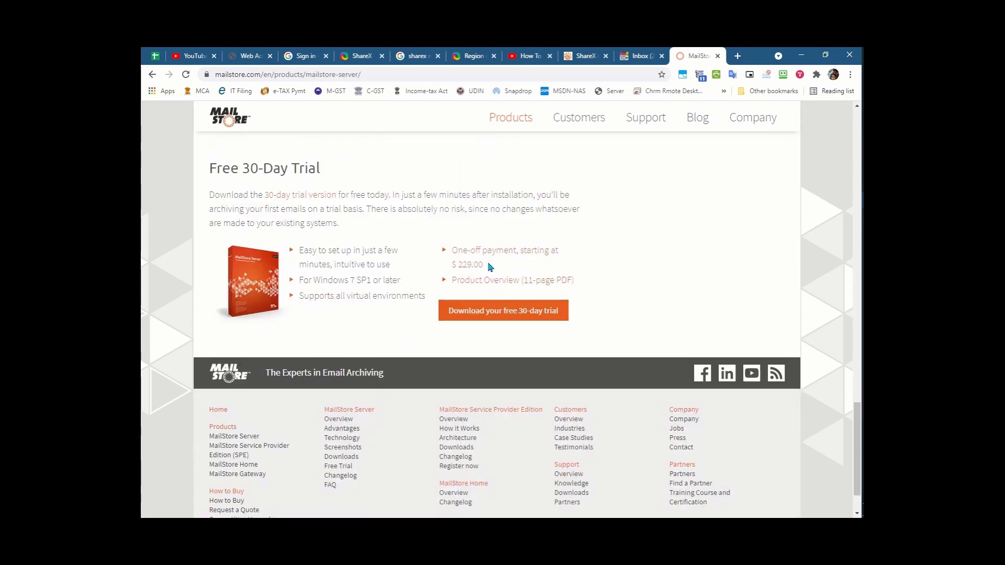
key("alt+Left")
left_click(331, 393)
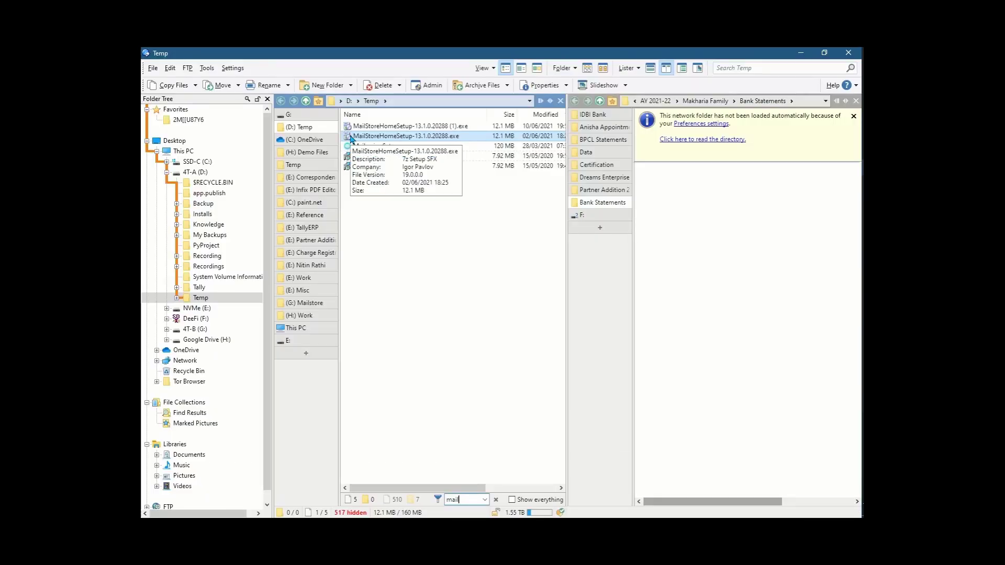
Launch the MailStore Home setup file and accept the license agreement
double_click(350, 136)
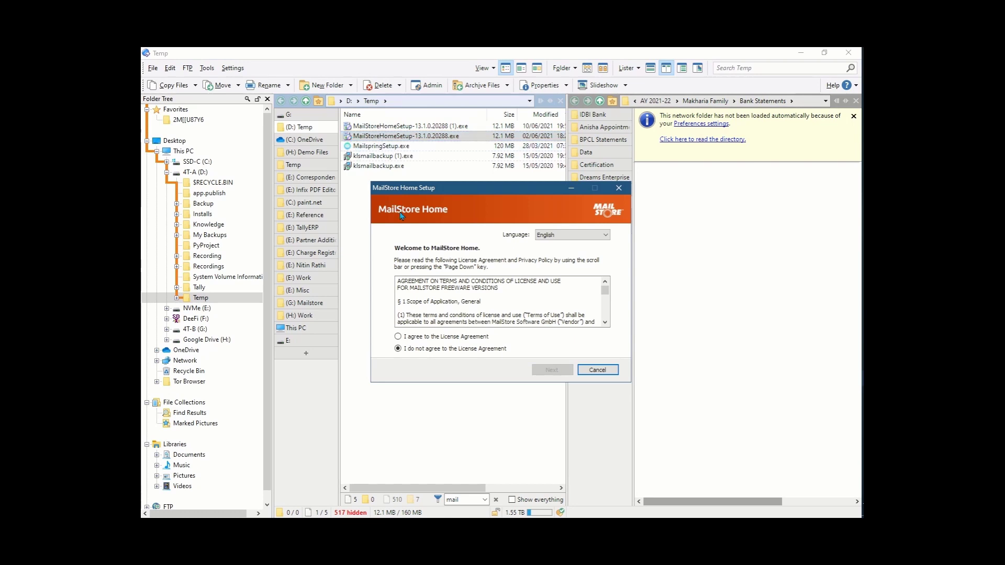
left_click(464, 337)
left_click(544, 373)
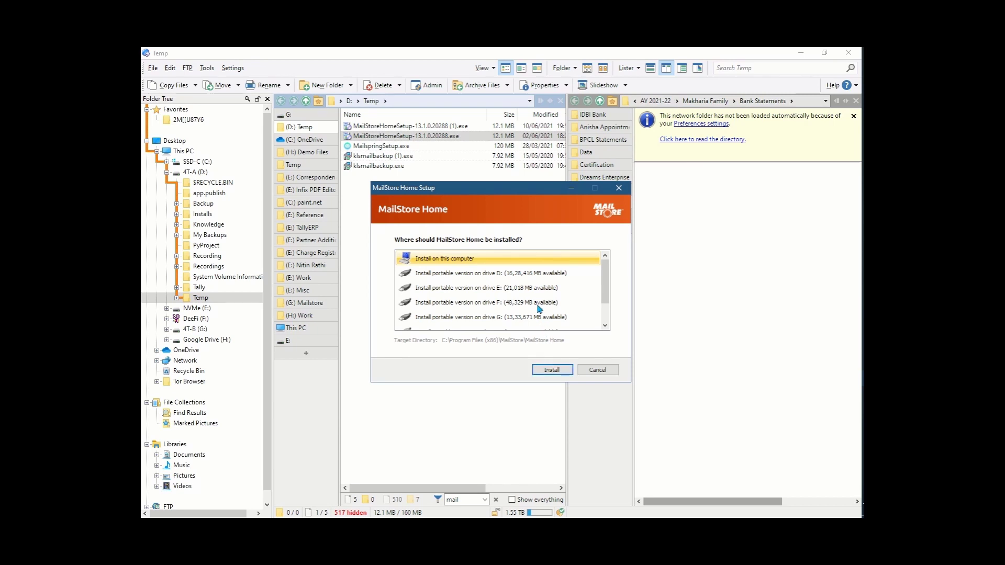
Install the portable version on drive D and finish setup, launching MailStore Home Portable
scroll(529, 279, "down", 1)
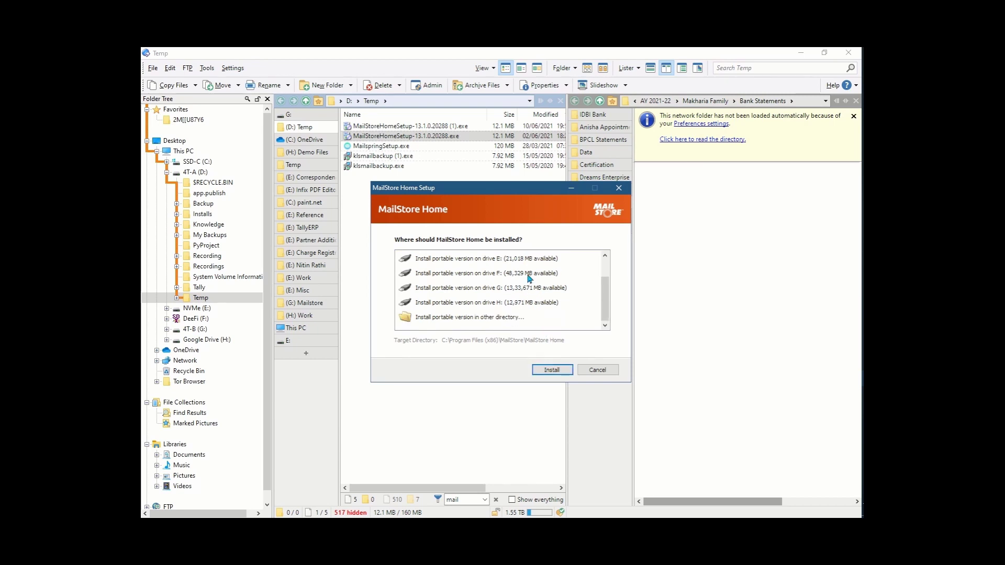
scroll(529, 279, "up", 1)
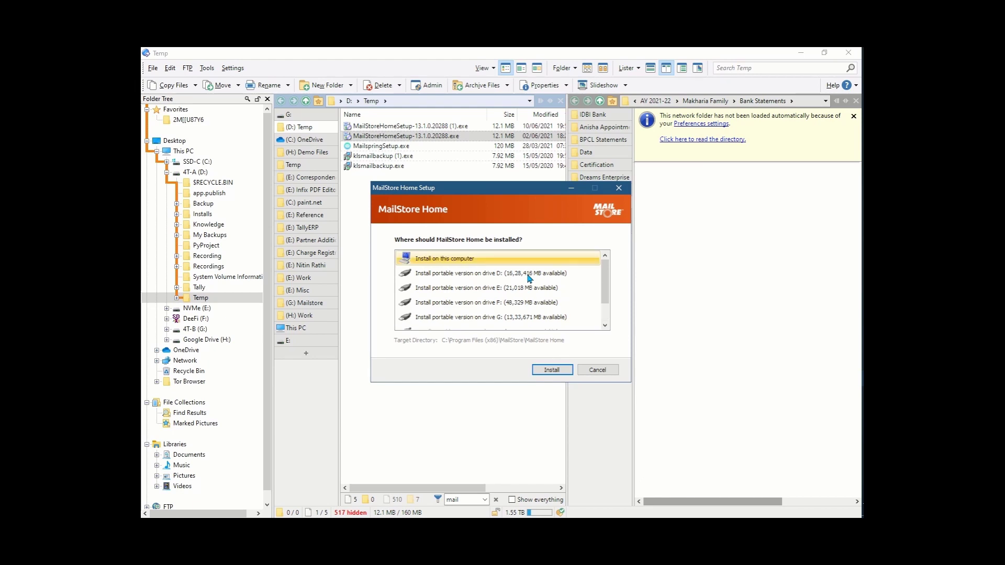
scroll(529, 279, "down", 1)
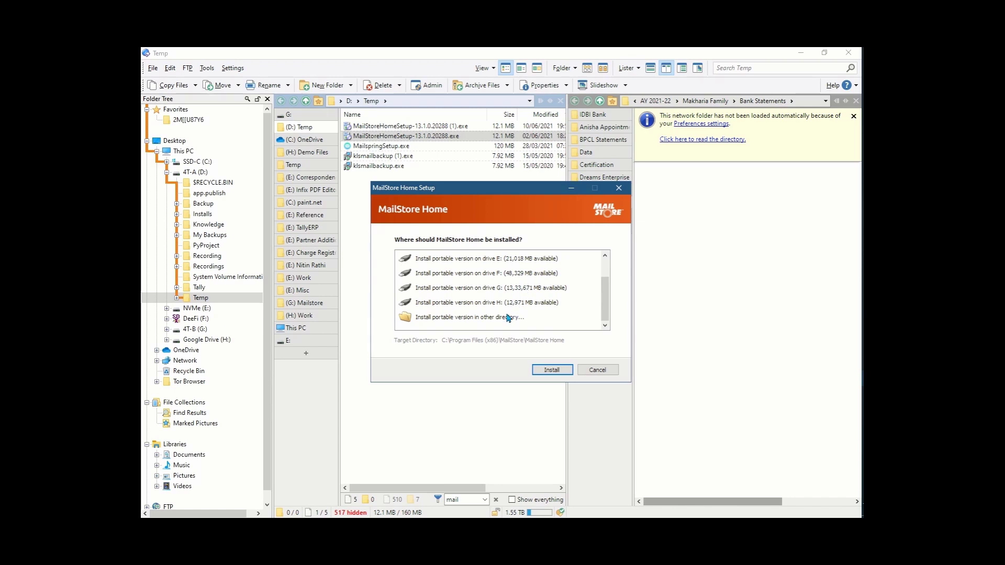
scroll(508, 316, "up", 1)
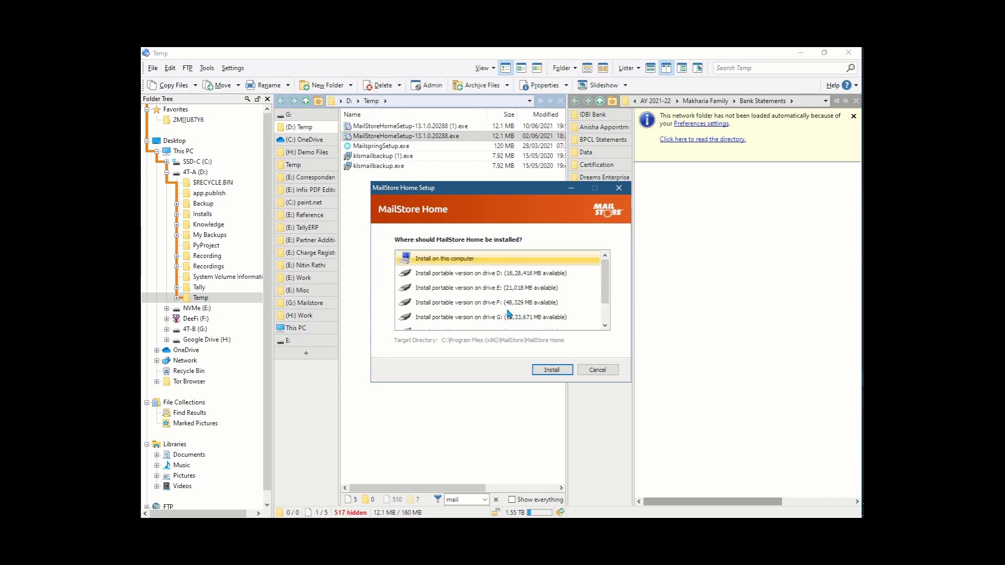
left_click(523, 275)
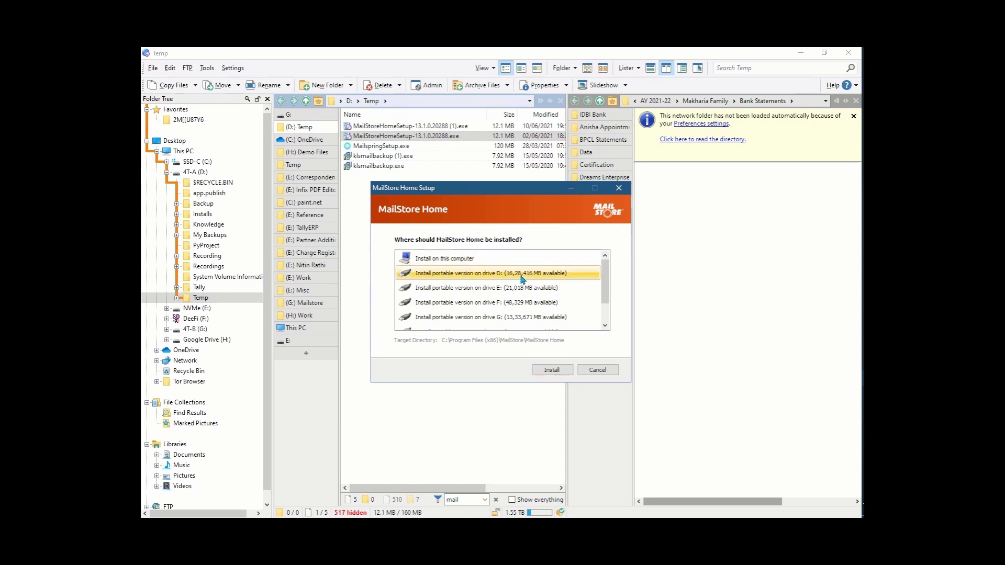
left_click(542, 371)
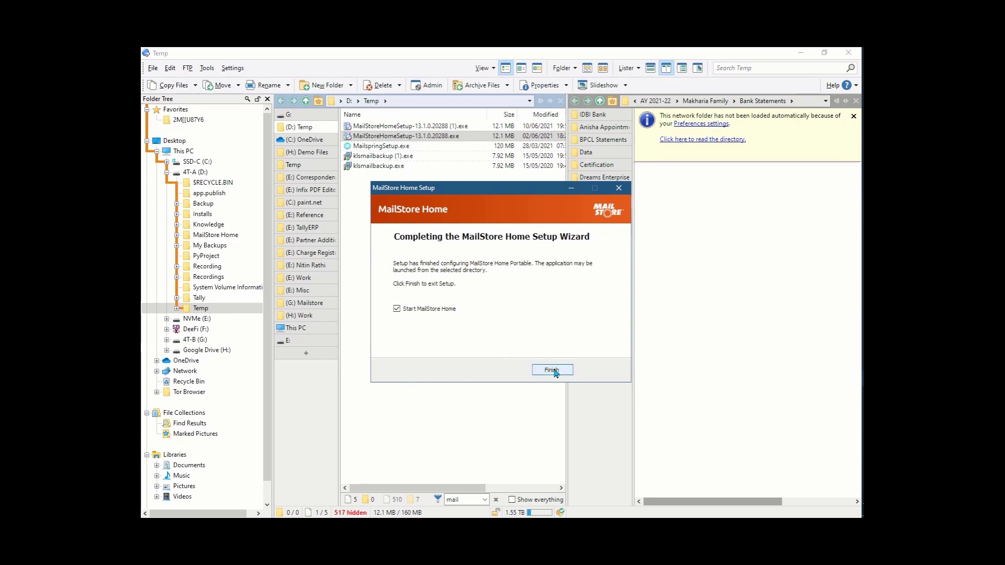
left_click(554, 370)
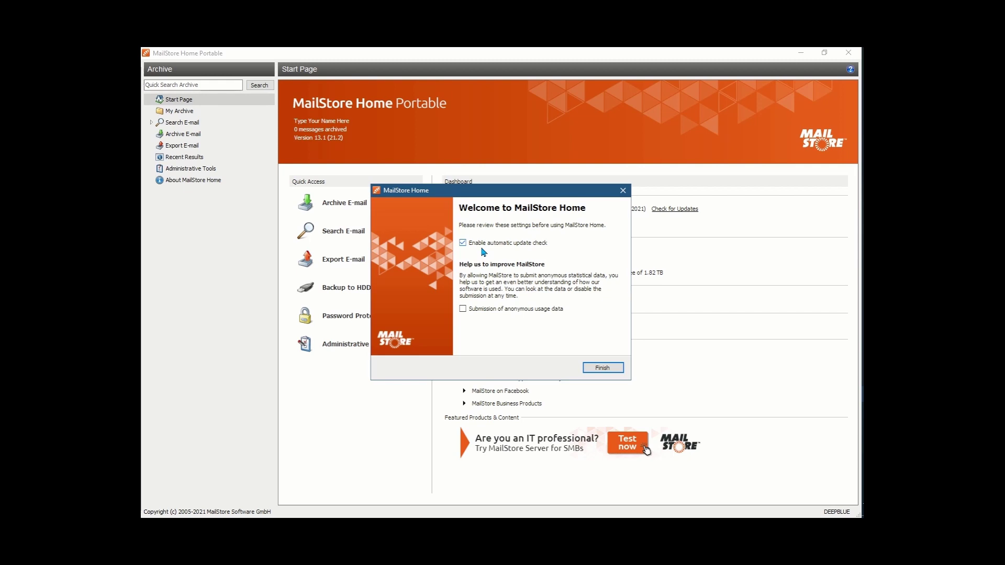
Dismiss the Welcome dialog, go to Archive E-mail, and list Advanced account types like Gmail
left_click(592, 366)
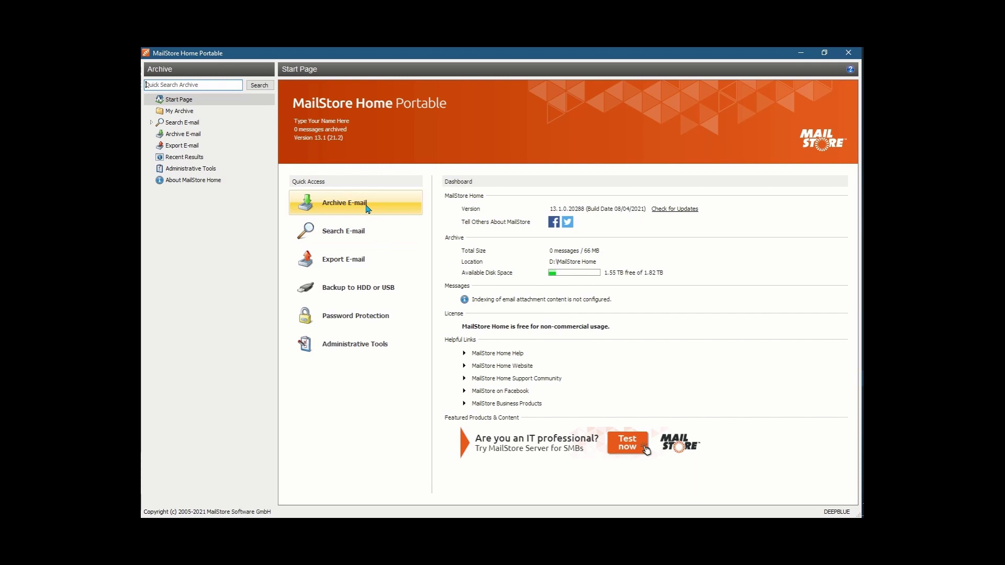
left_click(366, 208)
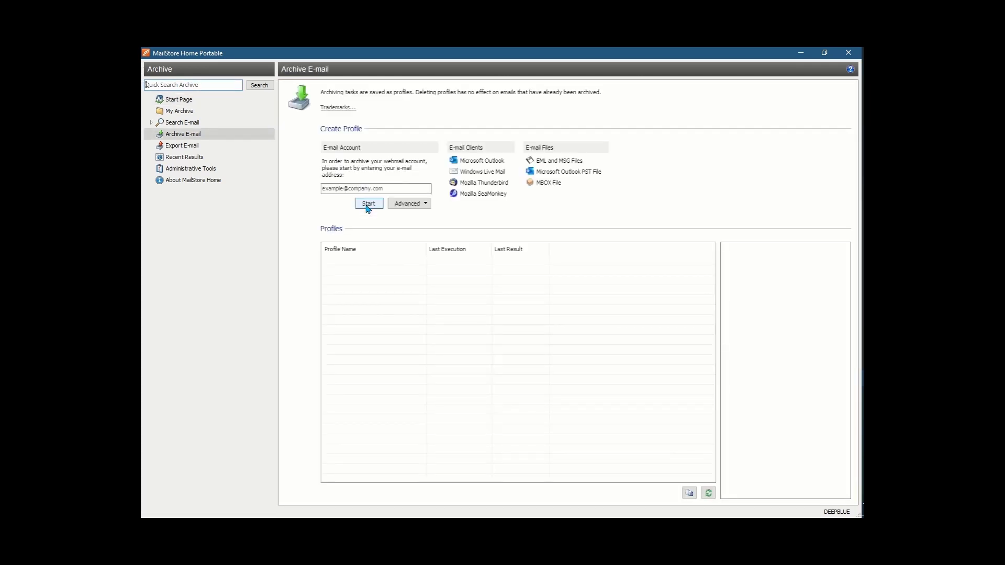
left_click(359, 188)
left_click(425, 204)
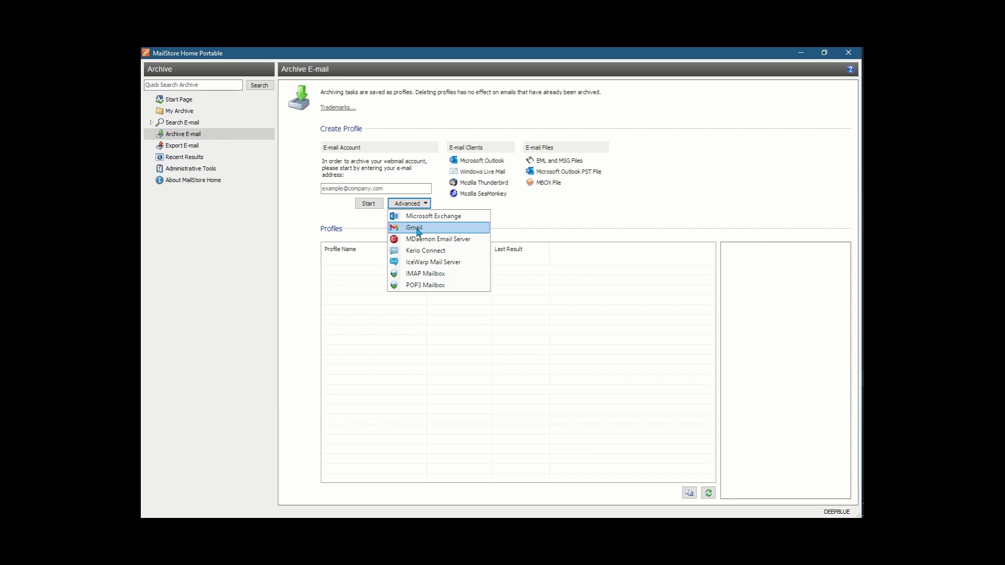
Start a Gmail archiving profile with the account's e-mail address and request authorization
left_click(419, 230)
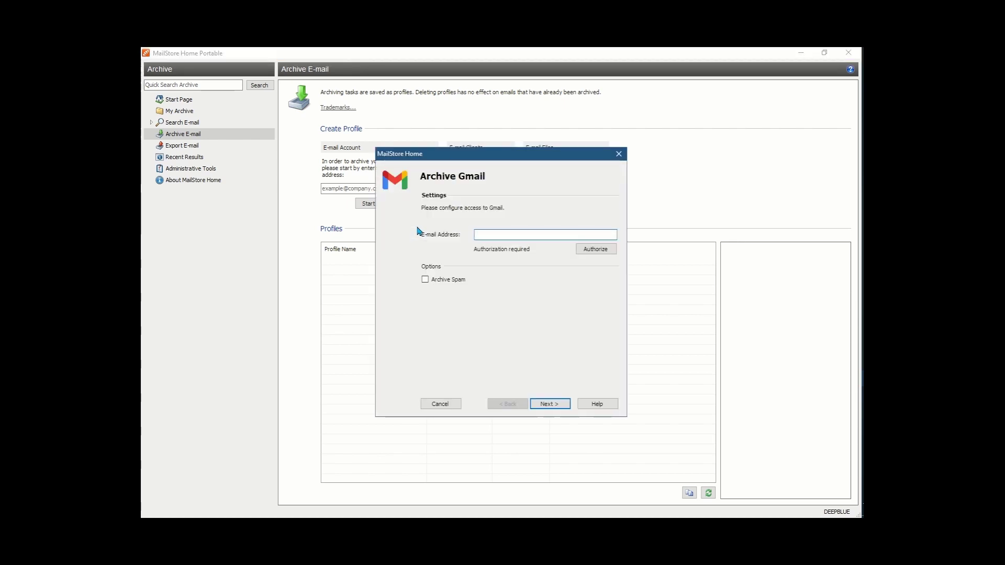
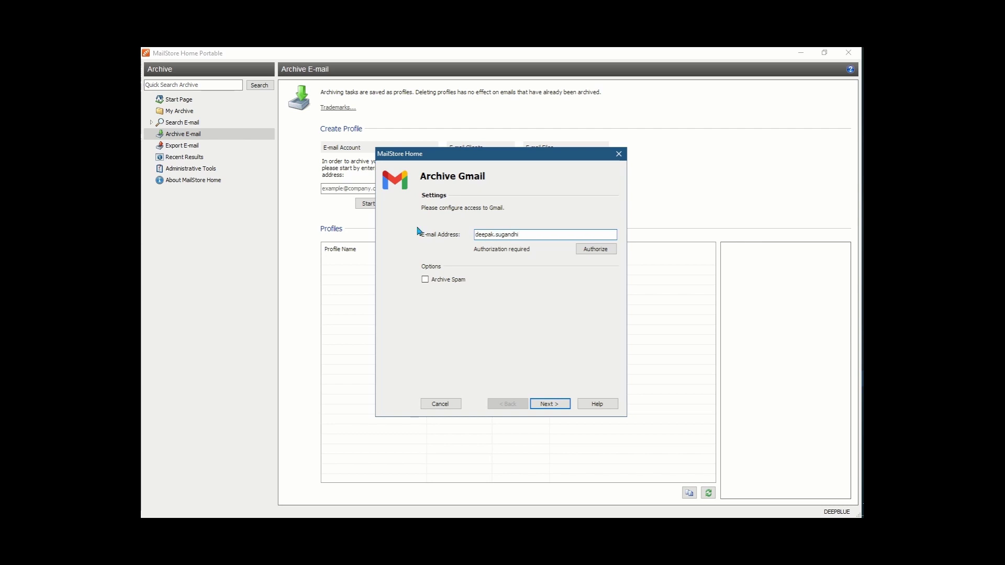
left_click(586, 255)
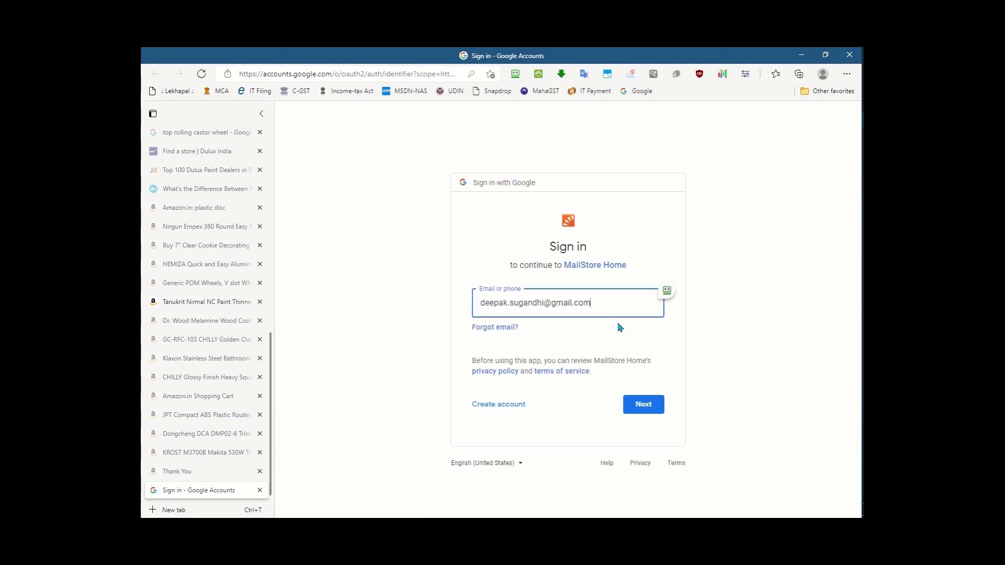
Sign in to Google, allow MailStore Home access to Gmail, and return to MailStore
left_click(650, 413)
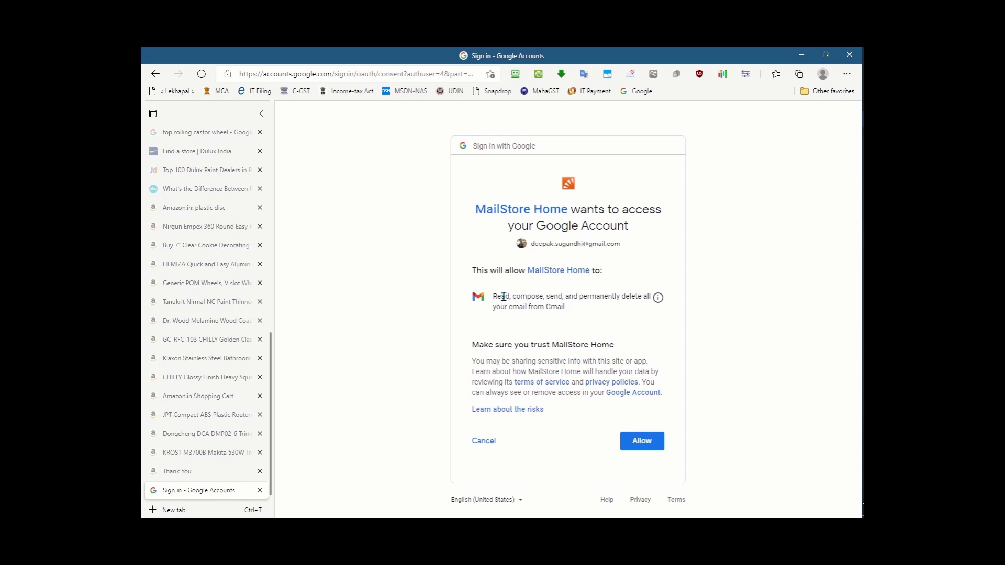
left_click(640, 441)
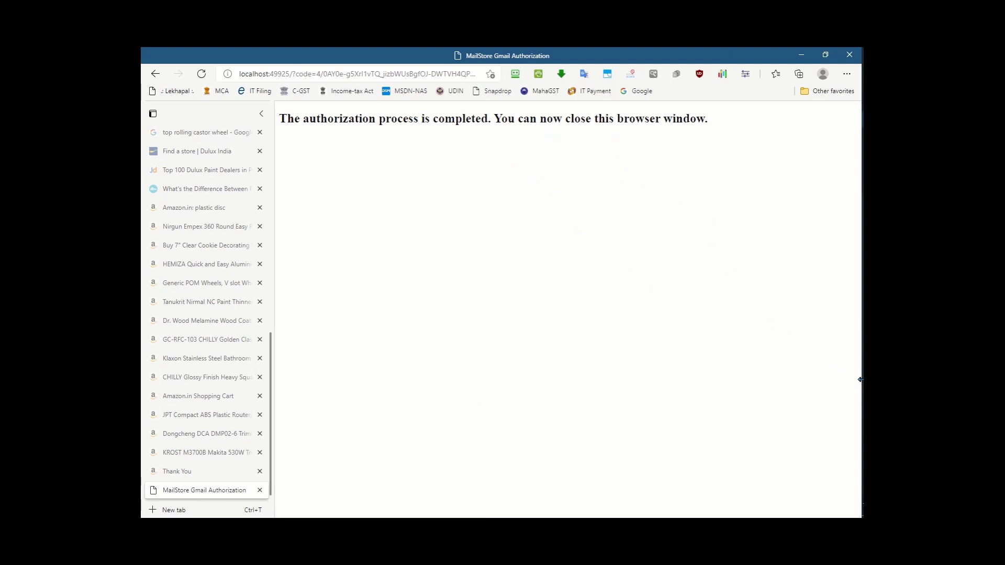
key("alt+Tab")
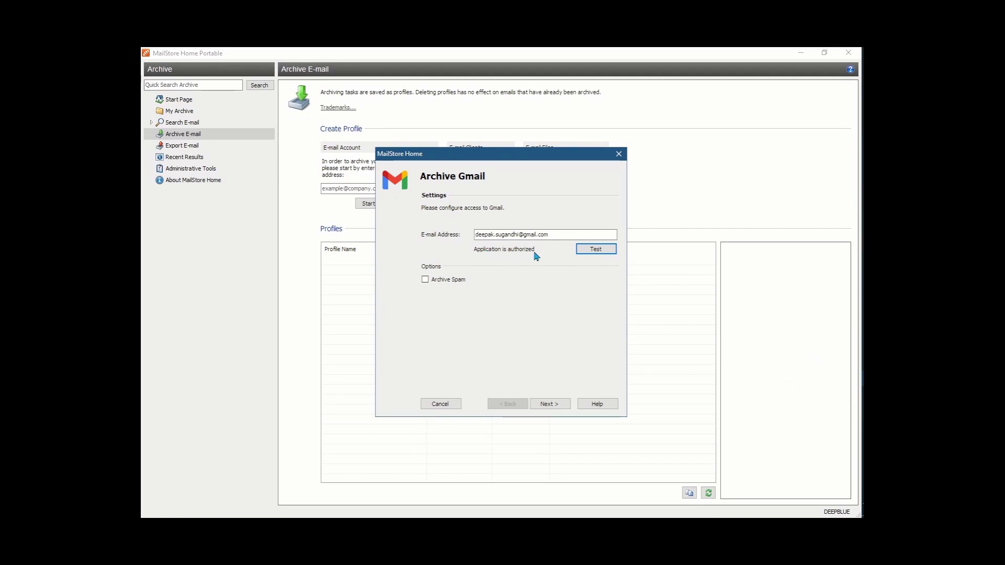
Complete the Archive Gmail wizard and acknowledge the new-profile confirmation
left_click(558, 405)
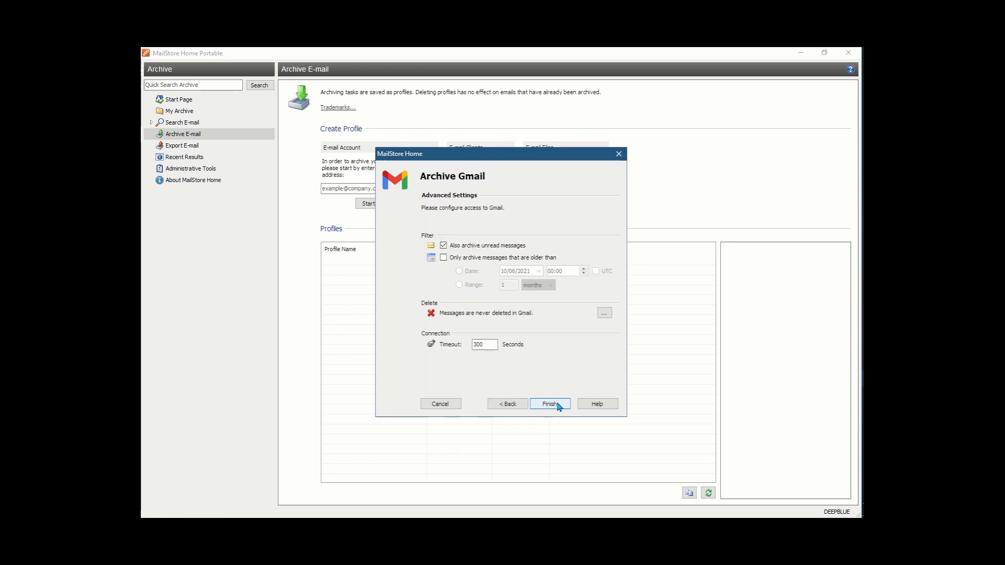
left_click(557, 405)
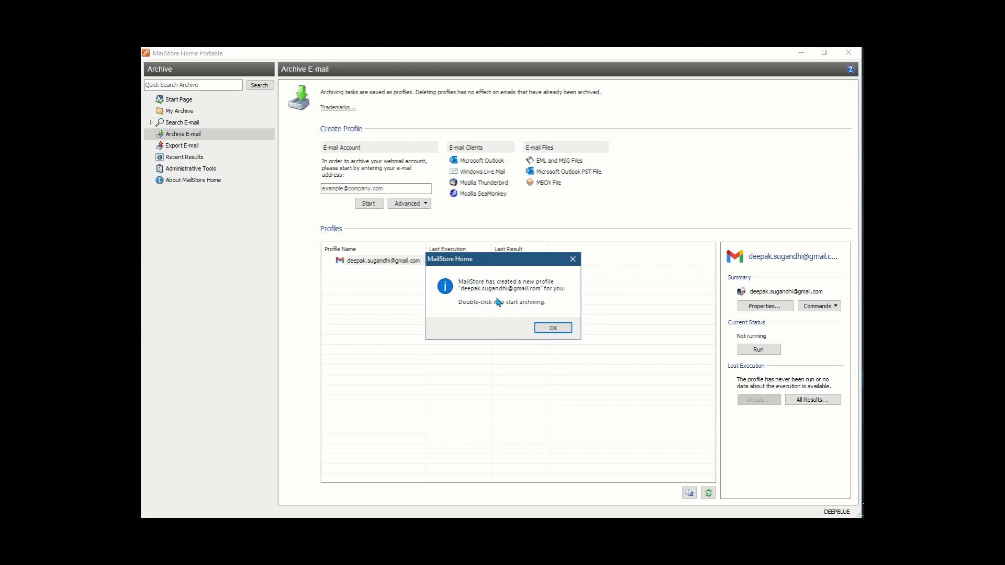
left_click(549, 334)
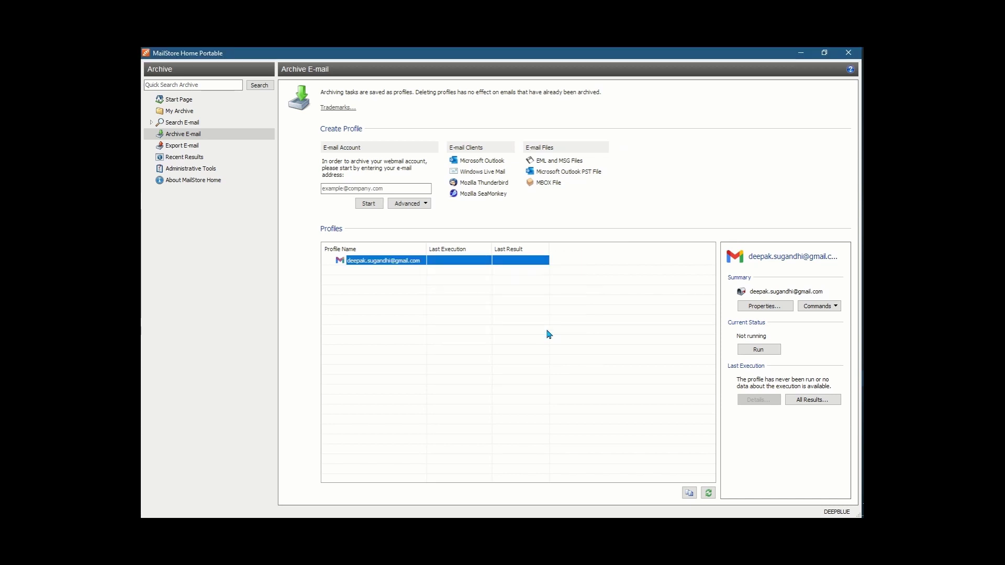
Run the new Gmail profile so archiving of the All Mail folder begins
left_click(428, 209)
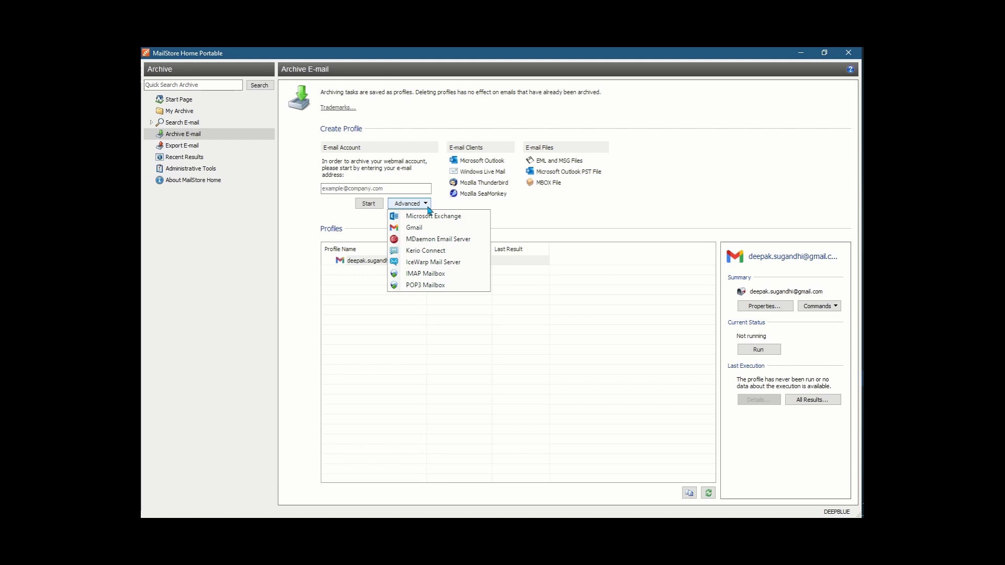
left_click(428, 207)
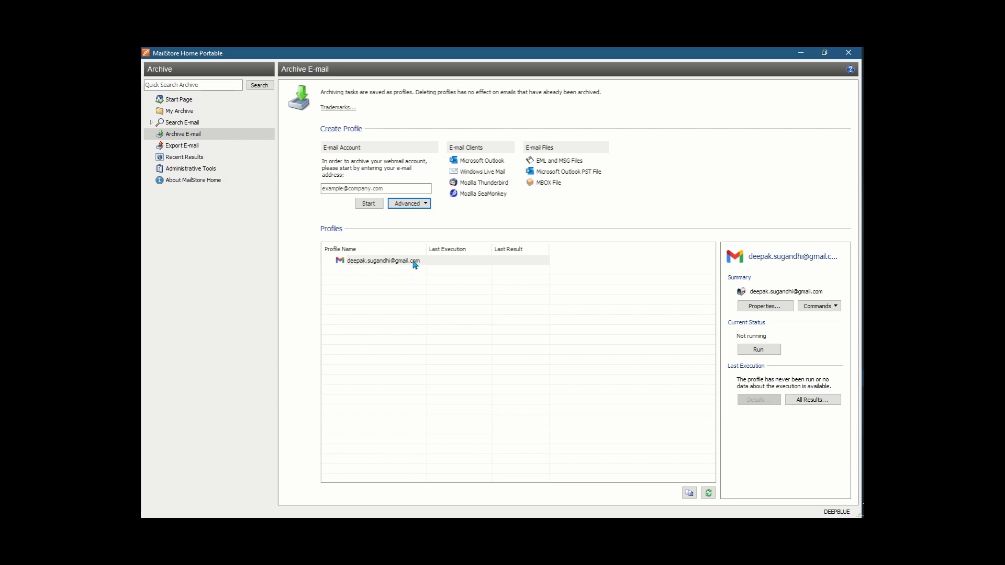
left_click(753, 353)
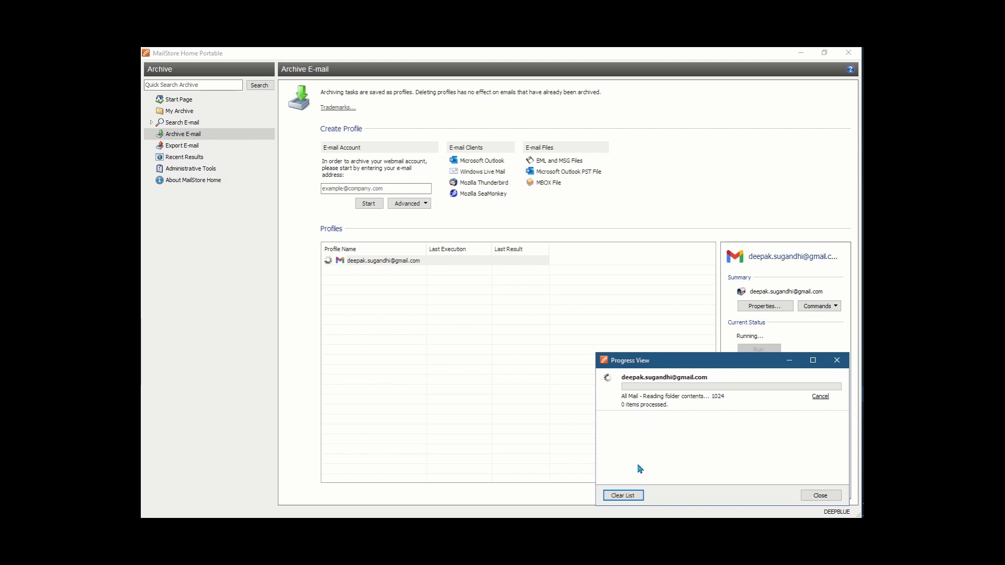
Cancel the running Gmail archive job in the Progress View
left_click(823, 398)
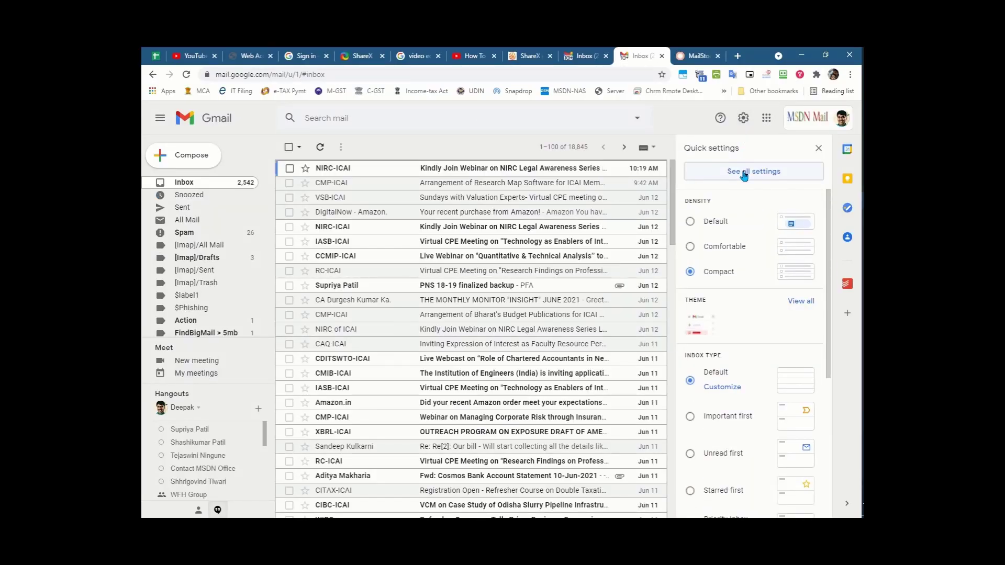
Review Gmail's Labels settings and their Show in IMAP checkboxes, then return to MailStore Home
left_click(745, 176)
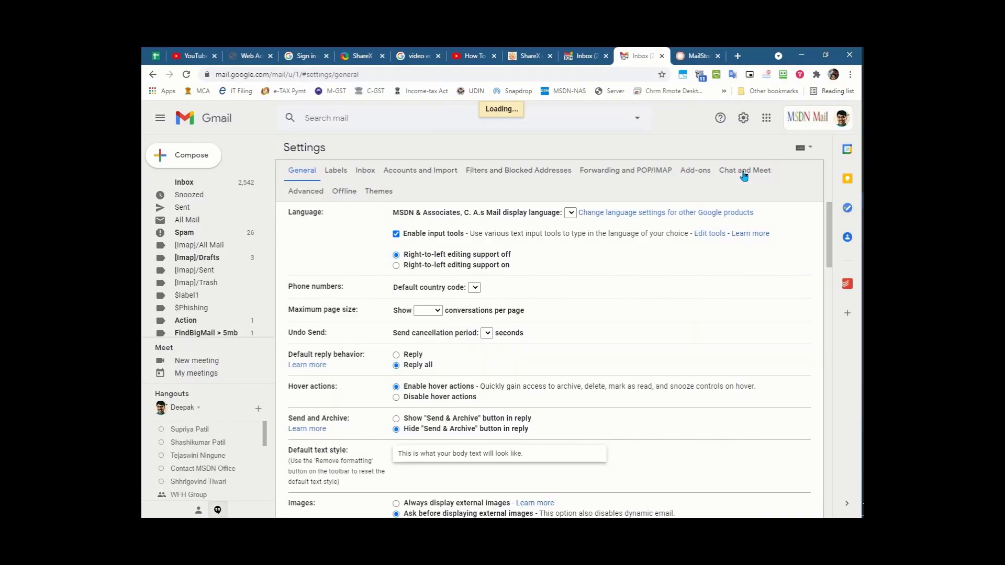
left_click(333, 176)
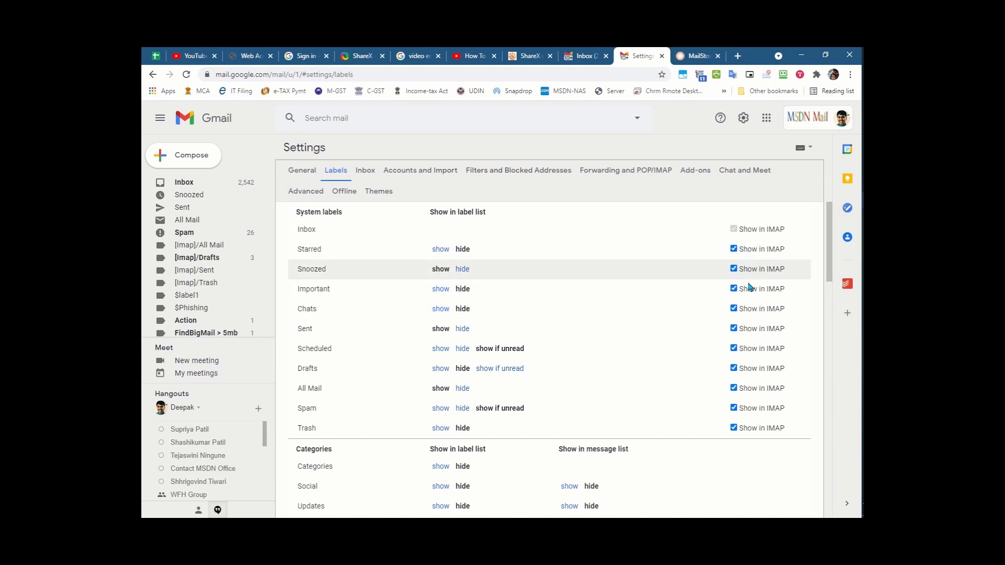
scroll(741, 359, "down", 7)
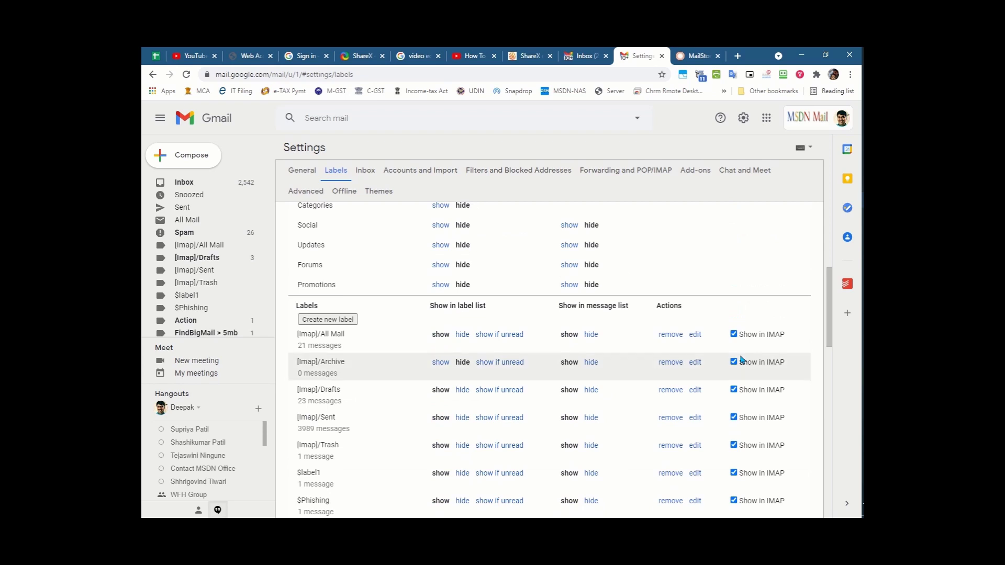
scroll(742, 359, "down", 10)
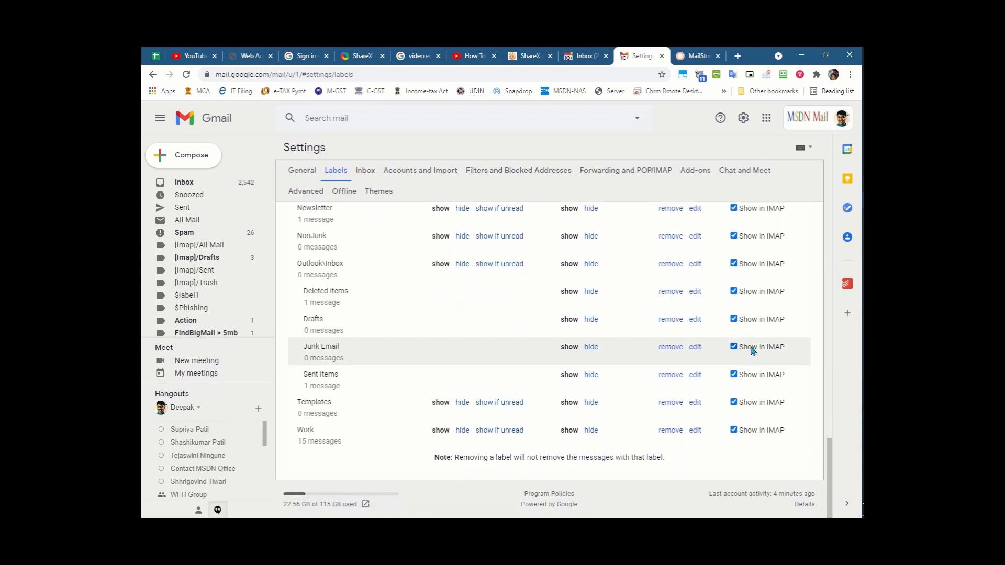
scroll(755, 338, "up", 15)
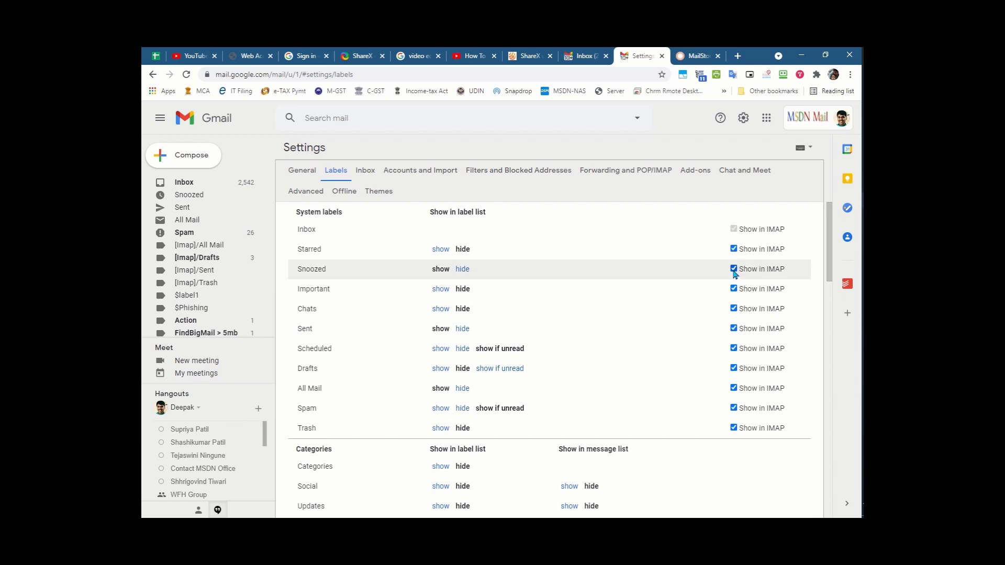
scroll(680, 293, "down", 7)
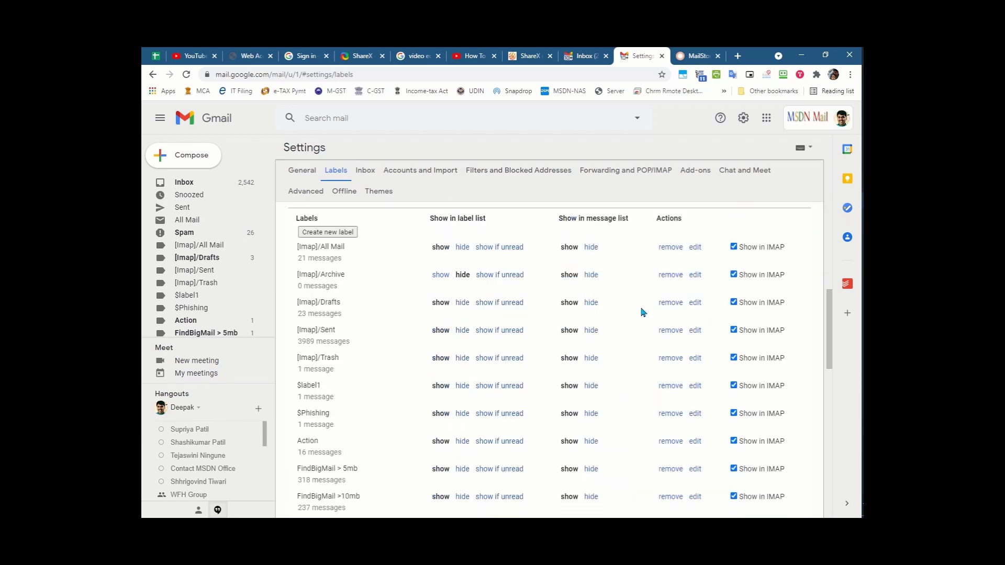
scroll(654, 312, "down", 10)
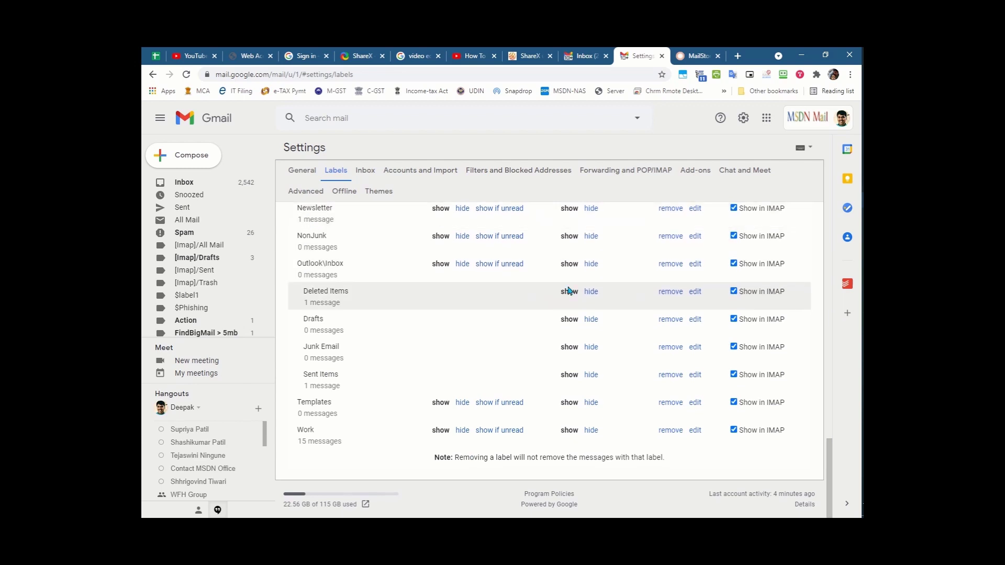
key("alt+Tab")
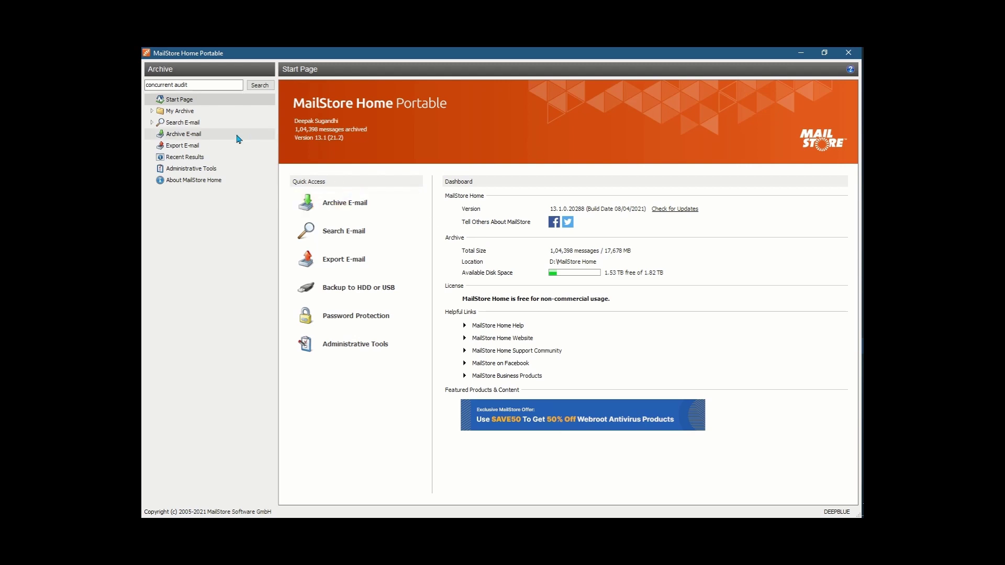
Expand My Archive, go to Archive E-mail, and list the Advanced mail-server account types
left_click(173, 112)
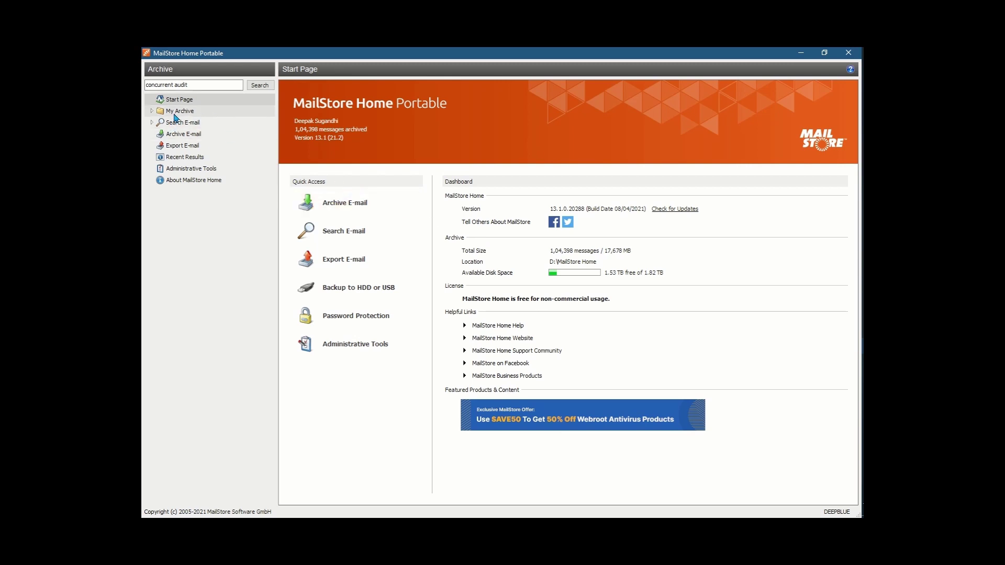
left_click(151, 111)
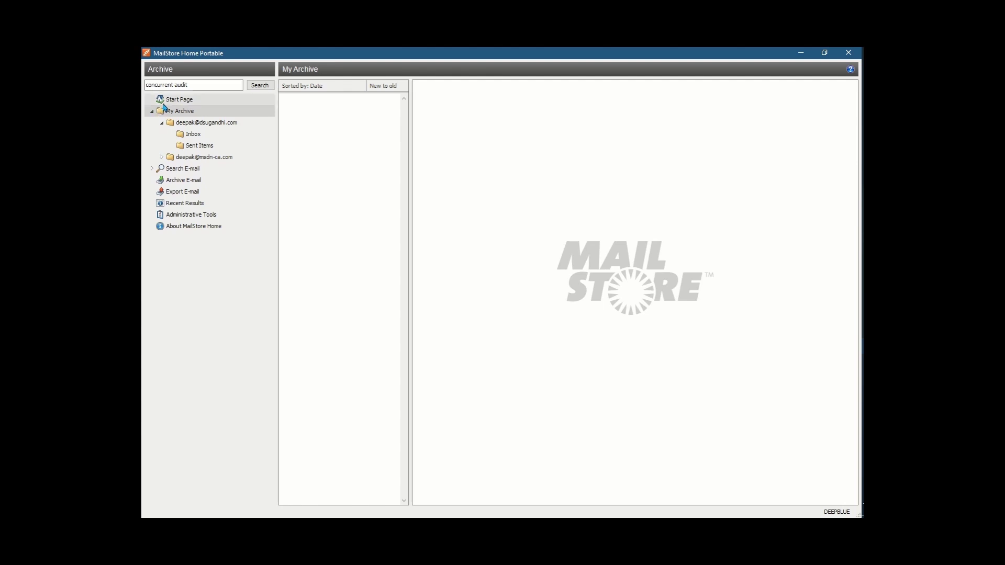
left_click(184, 181)
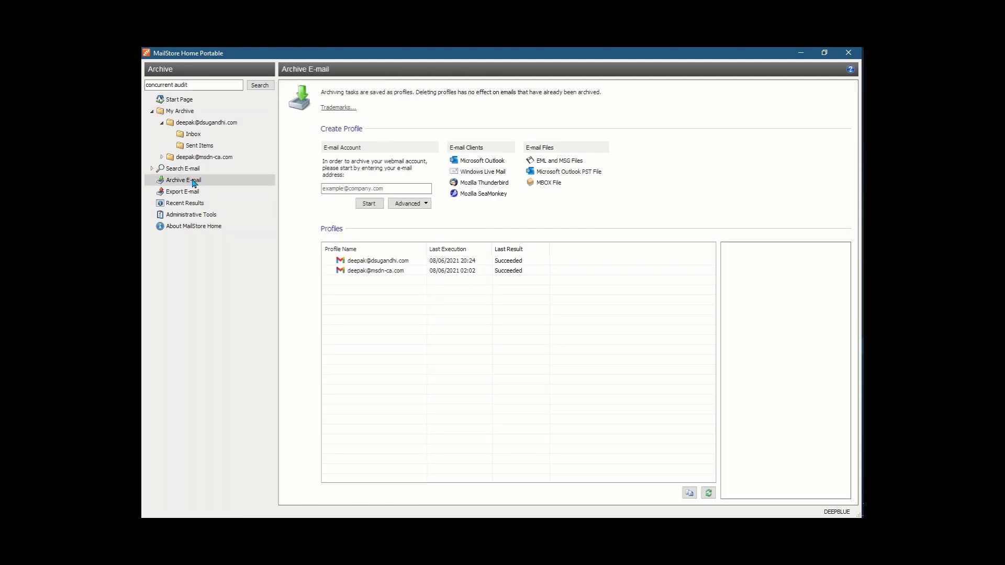
left_click(421, 204)
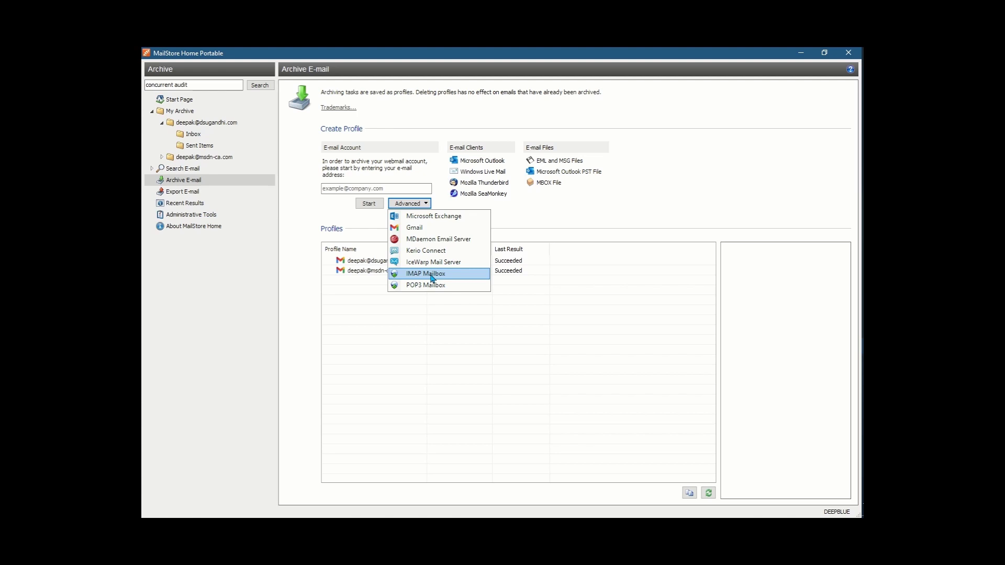
left_click(432, 274)
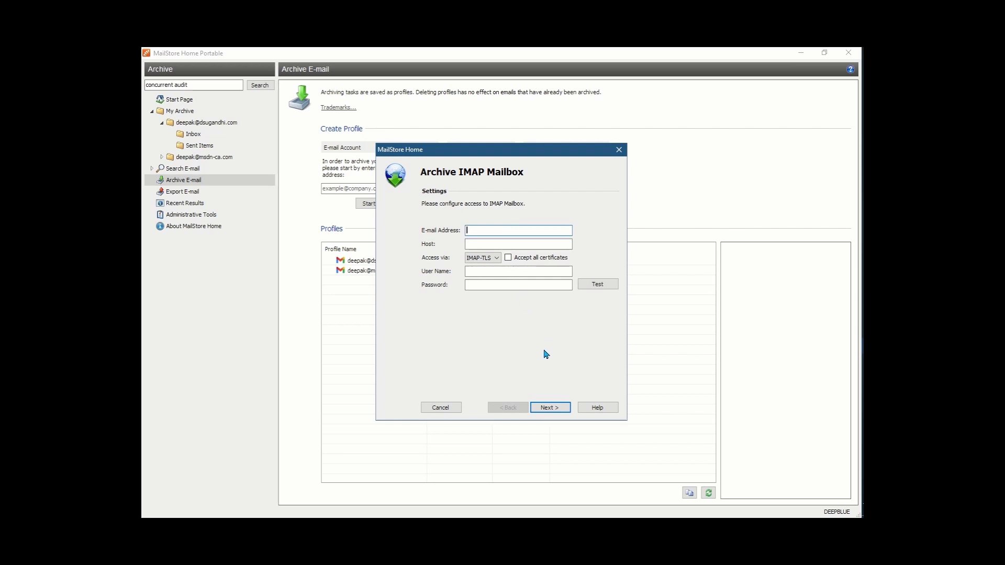
key("Escape")
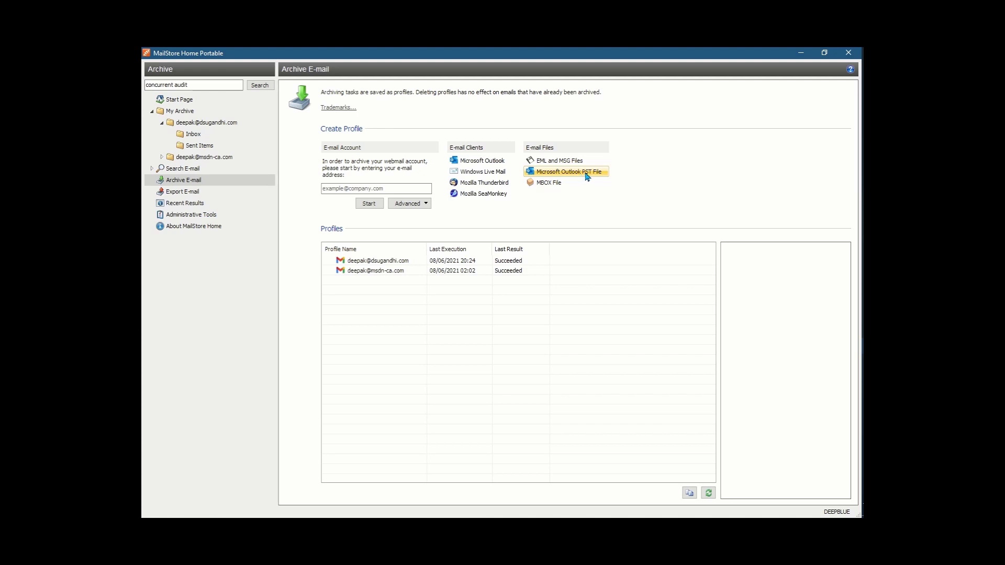
left_click(587, 176)
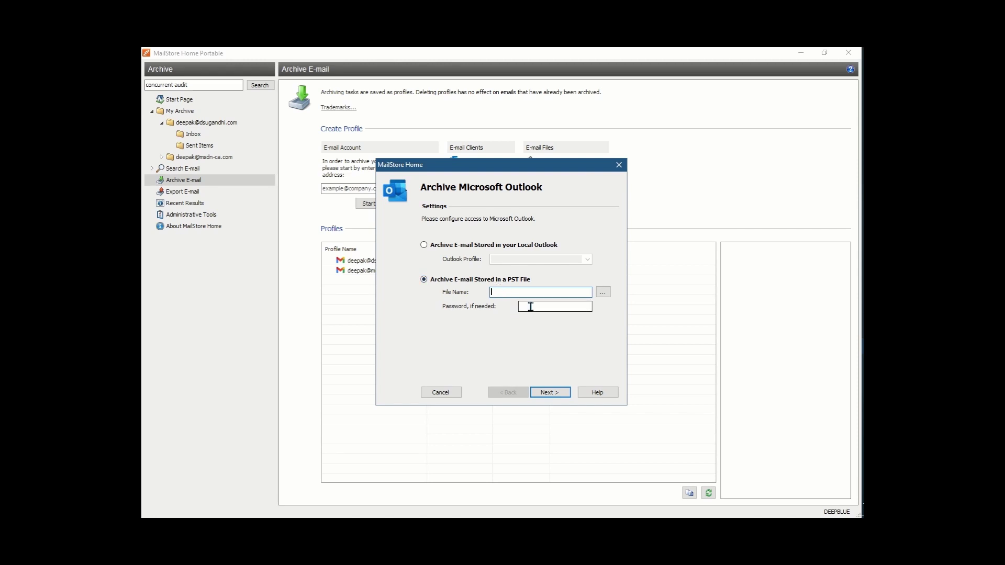
key("Escape")
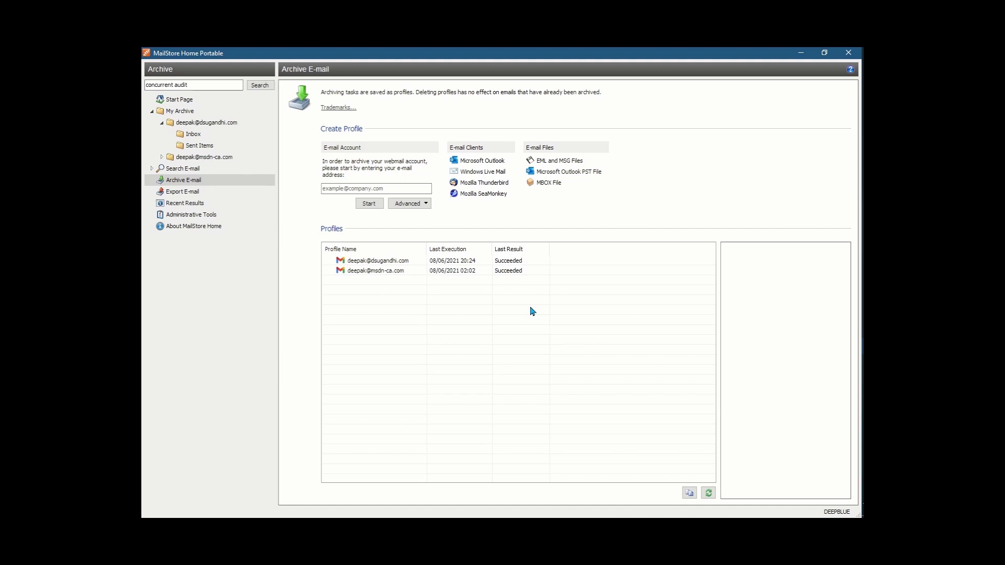
Check Search Index attachment types in Administrative Tools and follow the PDF Download filter link
left_click(213, 217)
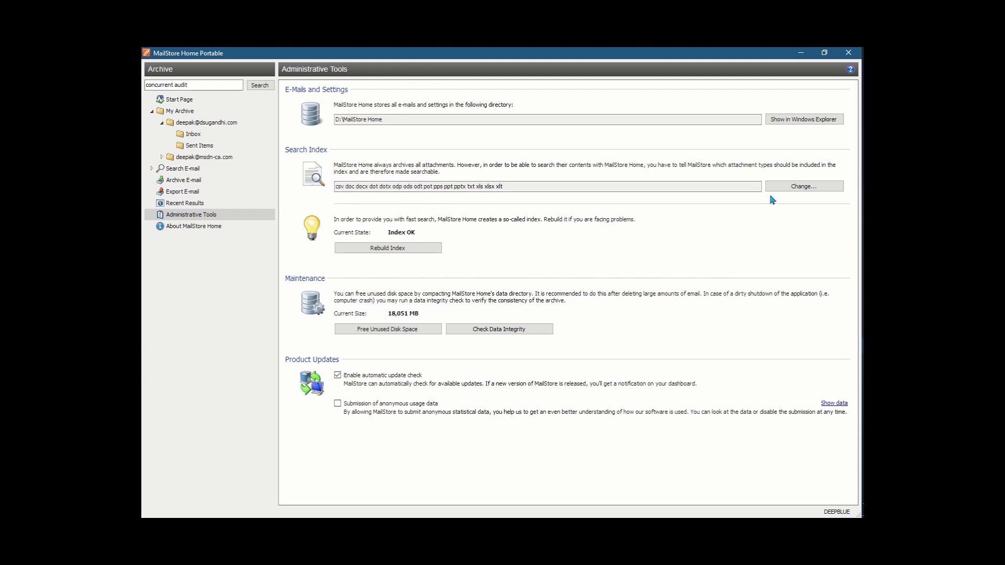
left_click(789, 194)
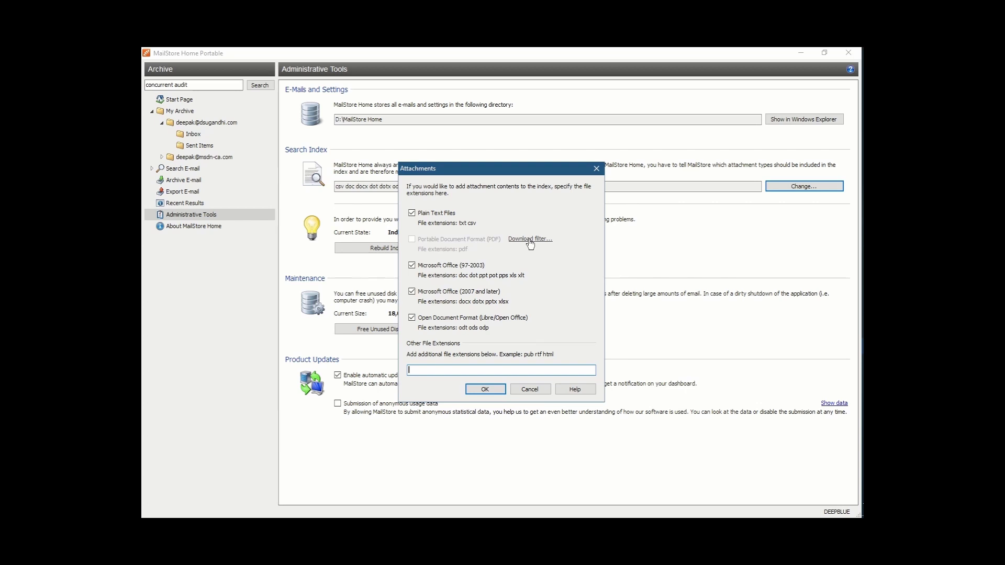
left_click(529, 240)
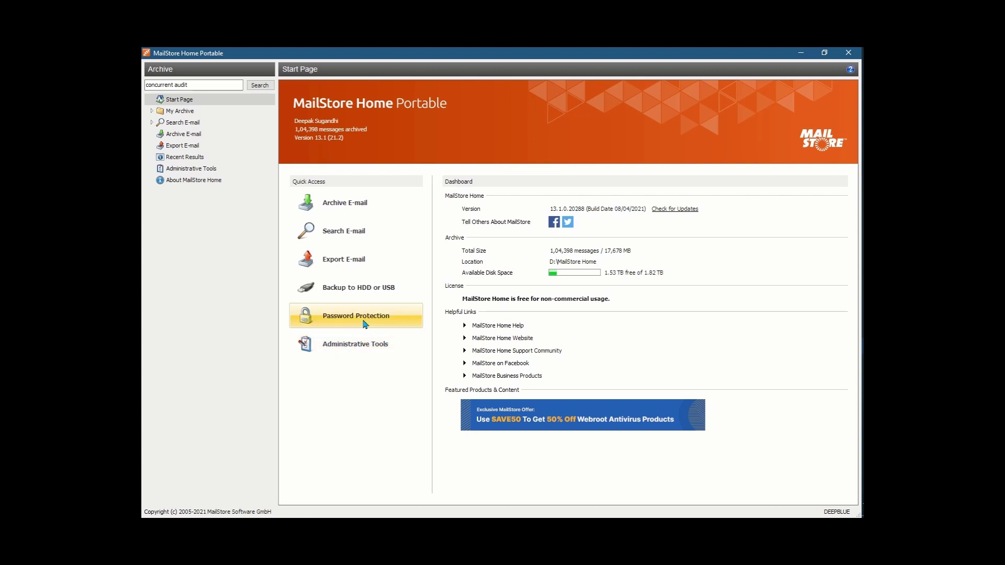
Leave the archive without password protection or a backup, then go to Export E-mail
left_click(363, 322)
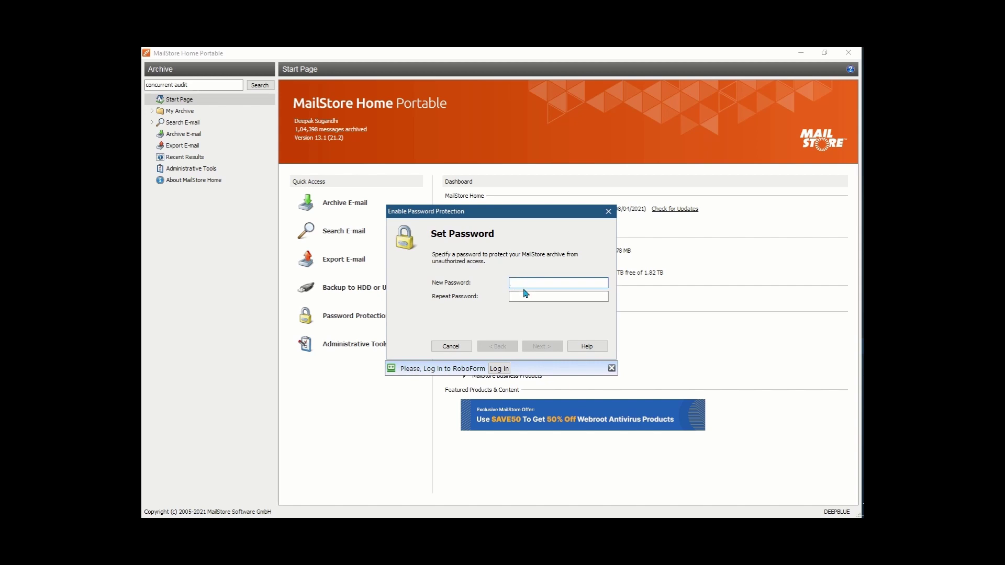
key("Escape")
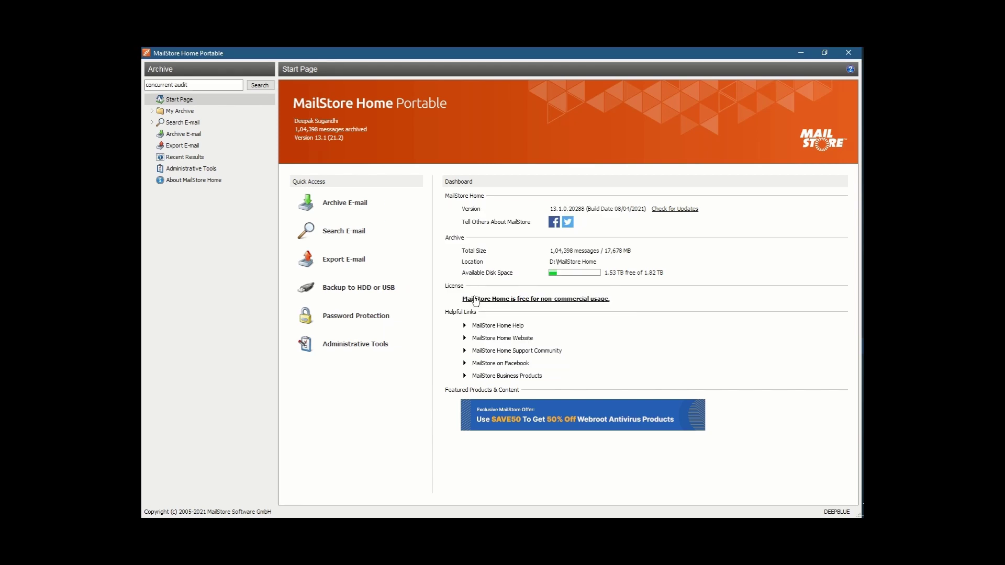
left_click(366, 295)
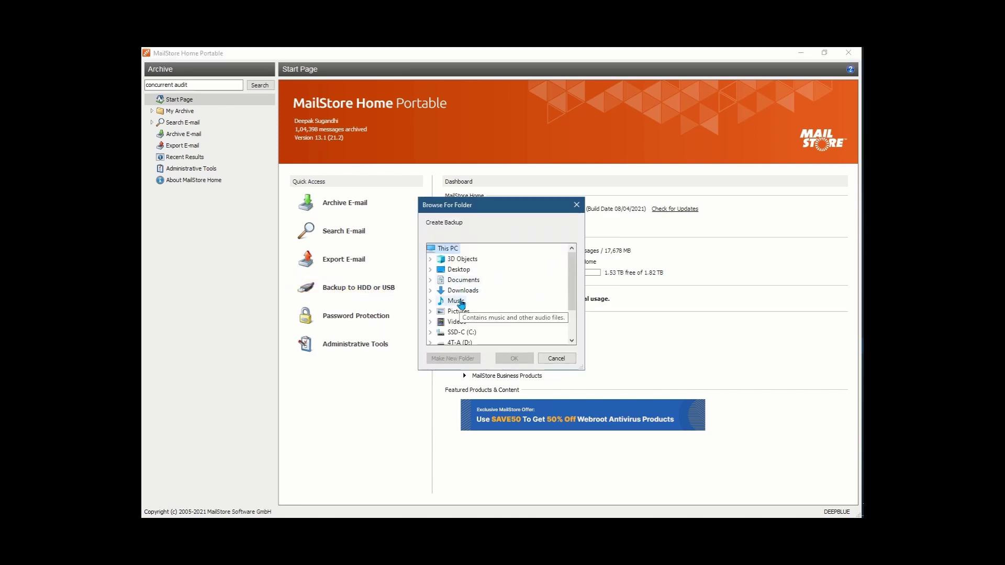
scroll(459, 313, "down", 2)
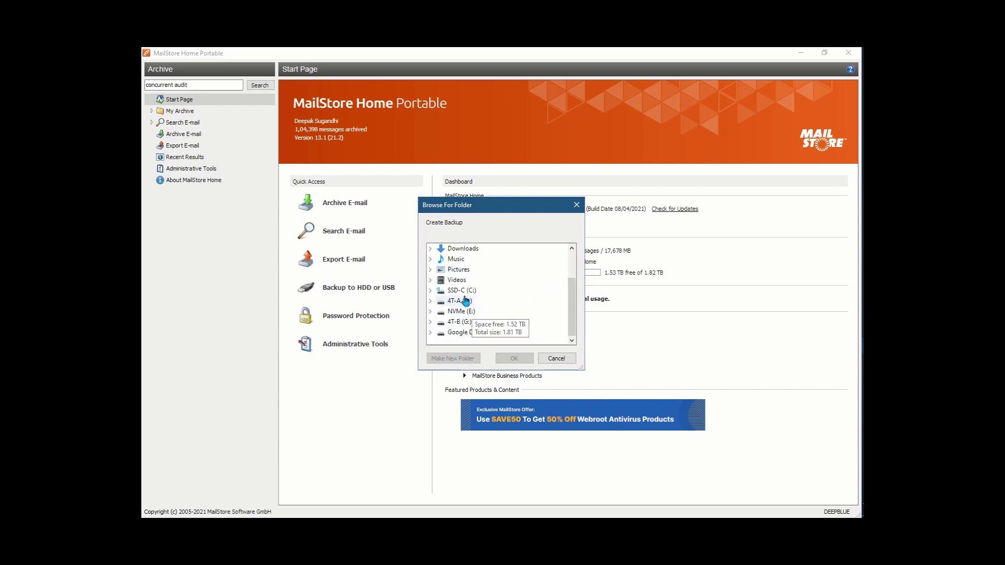
key("Escape")
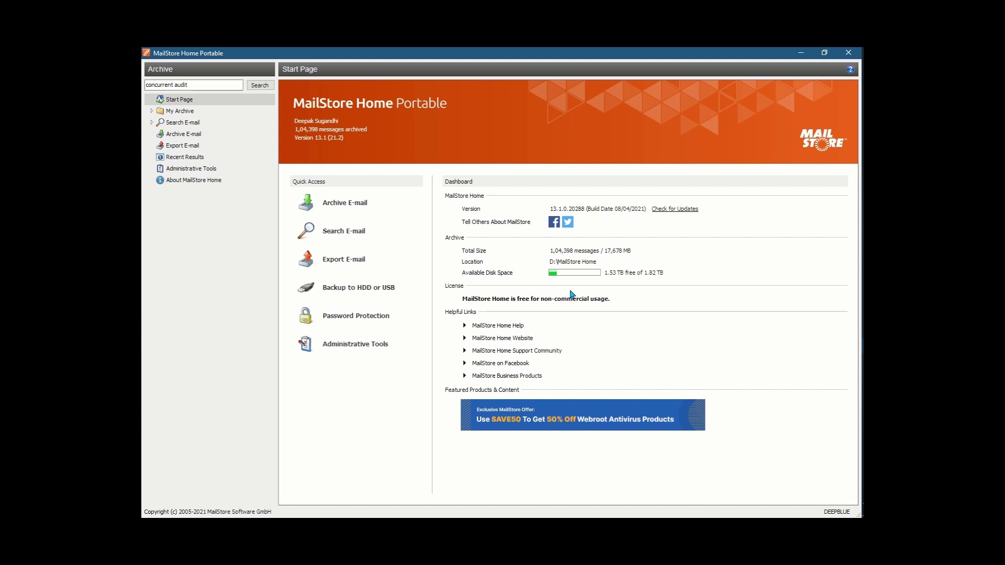
left_click(183, 146)
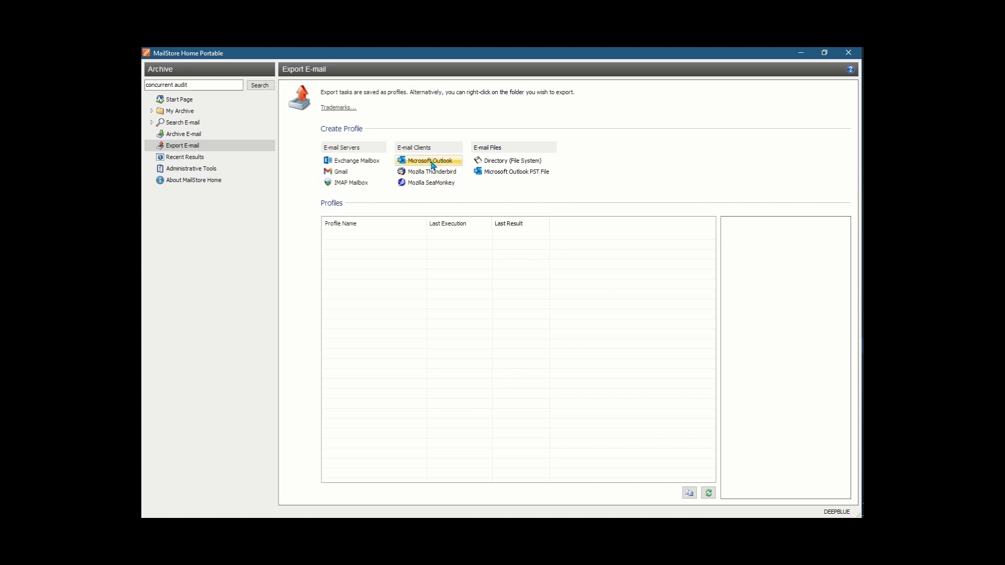
left_click(495, 174)
left_click(454, 251)
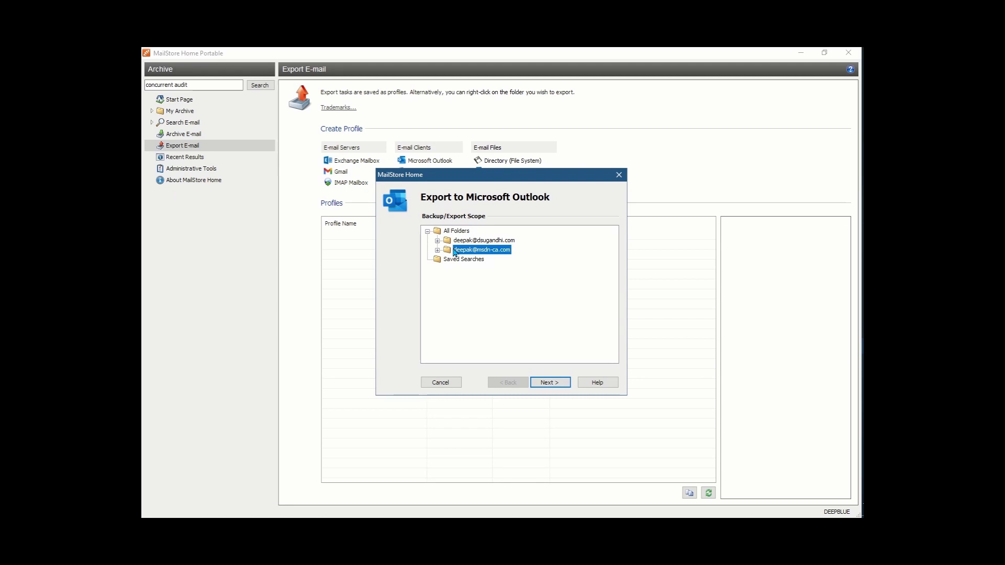
key("Escape")
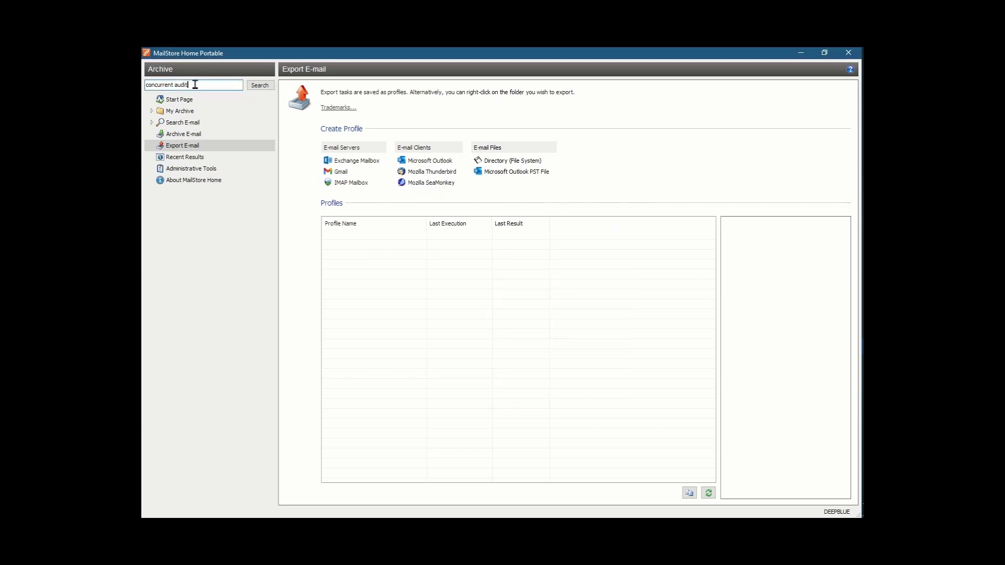
Run the quick search for concurrent audit, browse the results, then return to the Search E-mail form
left_click(251, 87)
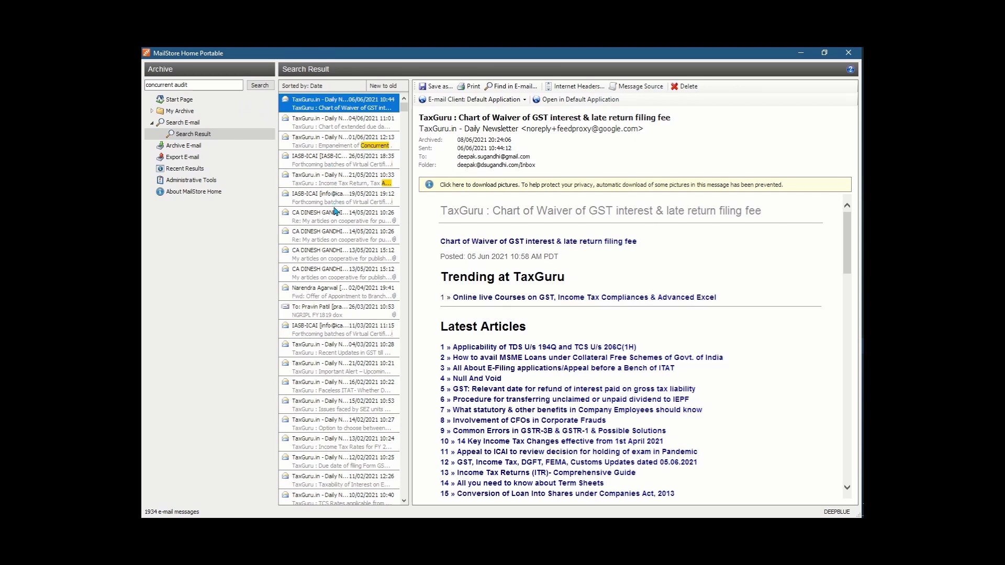
scroll(340, 268, "down", 7)
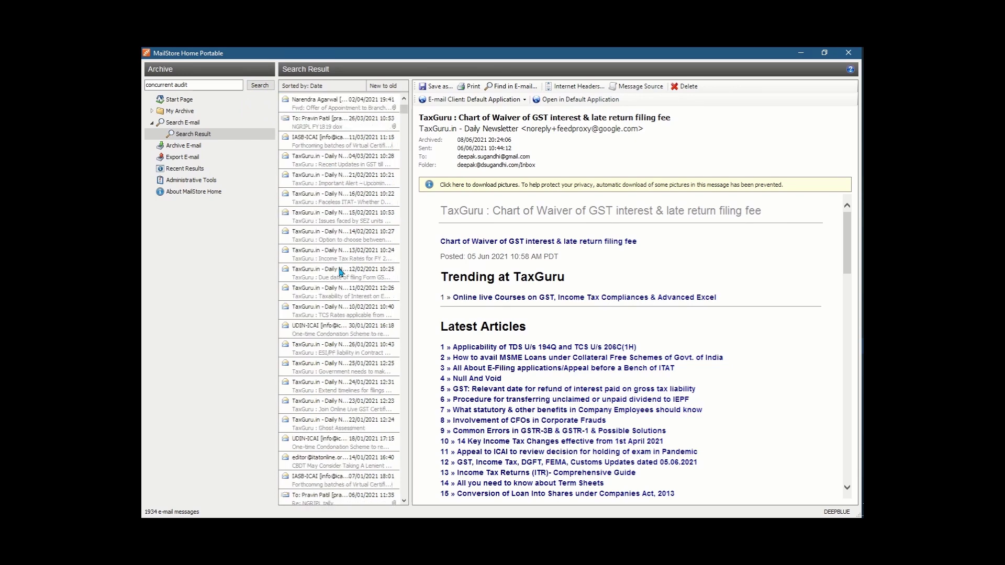
scroll(340, 271, "down", 3)
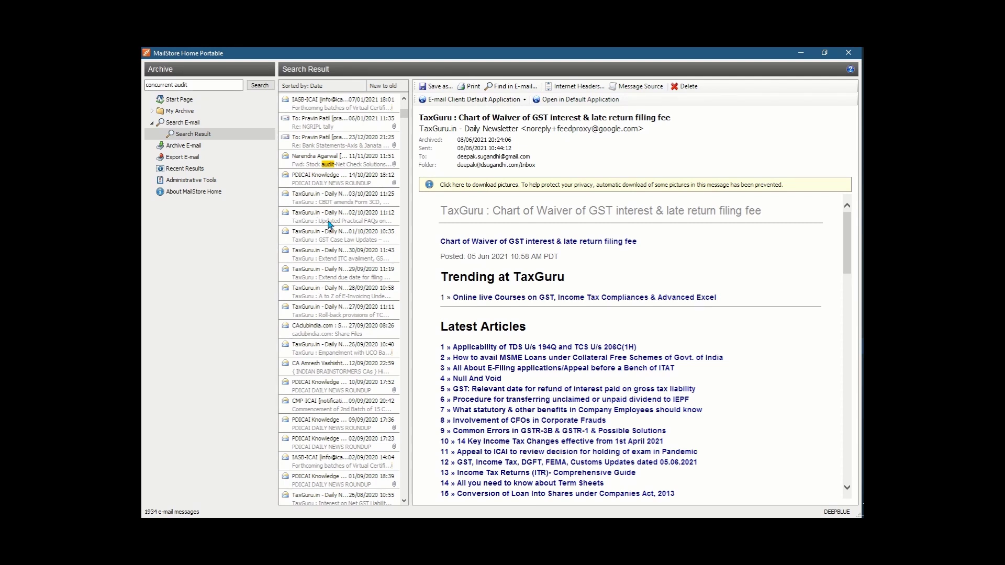
left_click(184, 123)
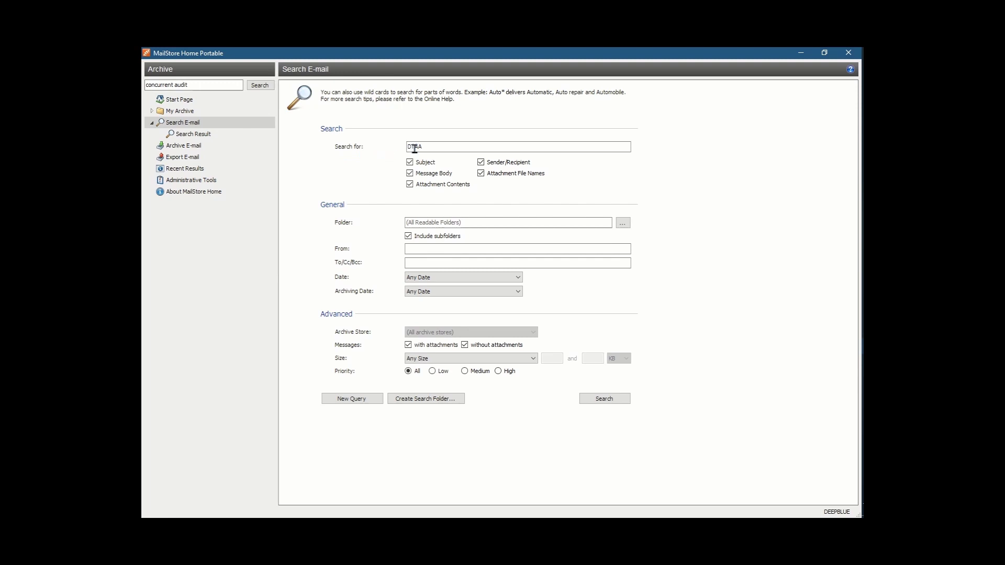
Save the DTAA query as a search folder named DTAA
left_click(442, 148)
left_click(440, 401)
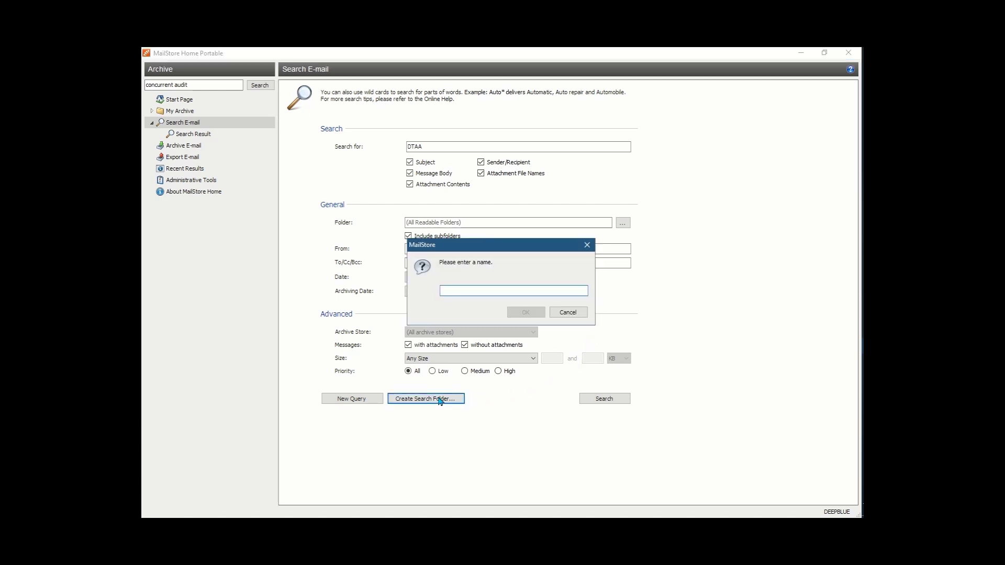
type("DTAA")
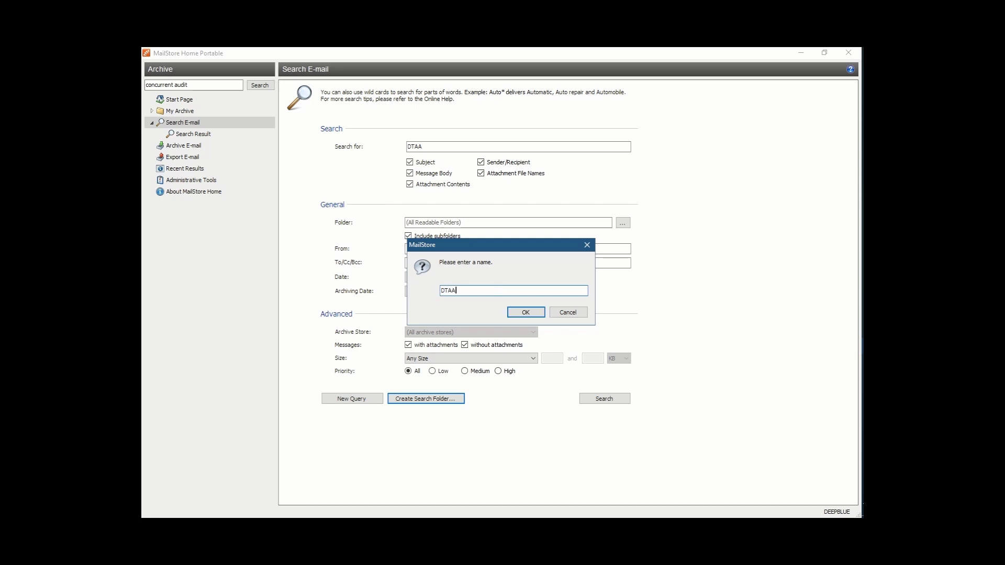
key("Return")
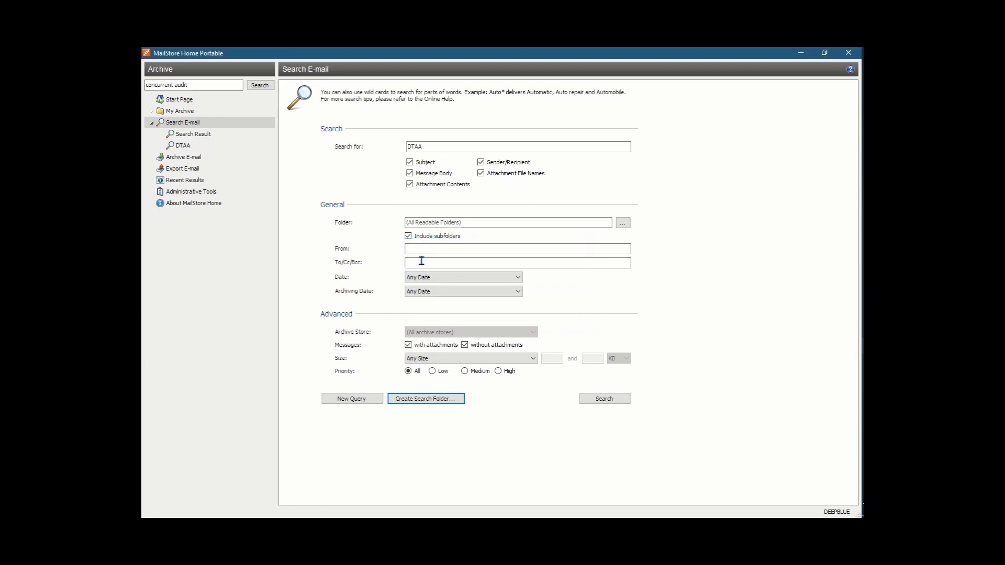
Open the DTAA search folder and read several results, including the NIRC webinar and TDS Rate Chart emails
left_click(191, 149)
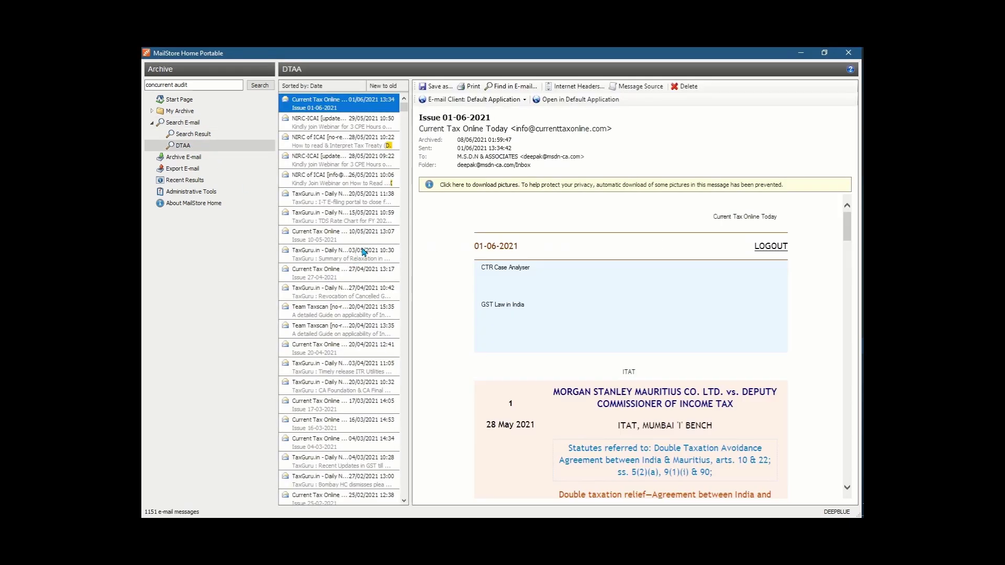
left_click(333, 184)
left_click(333, 197)
left_click(329, 218)
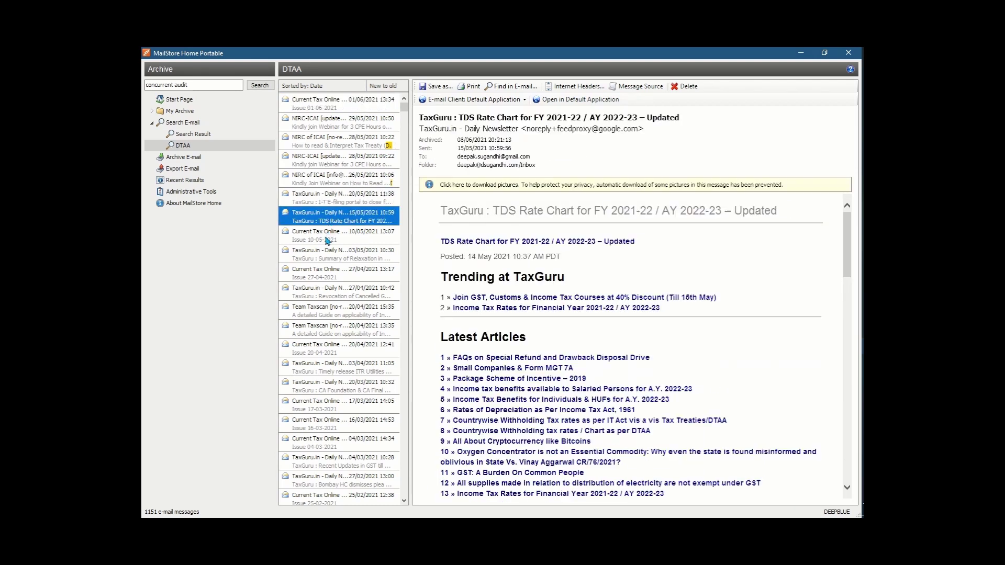
left_click(326, 236)
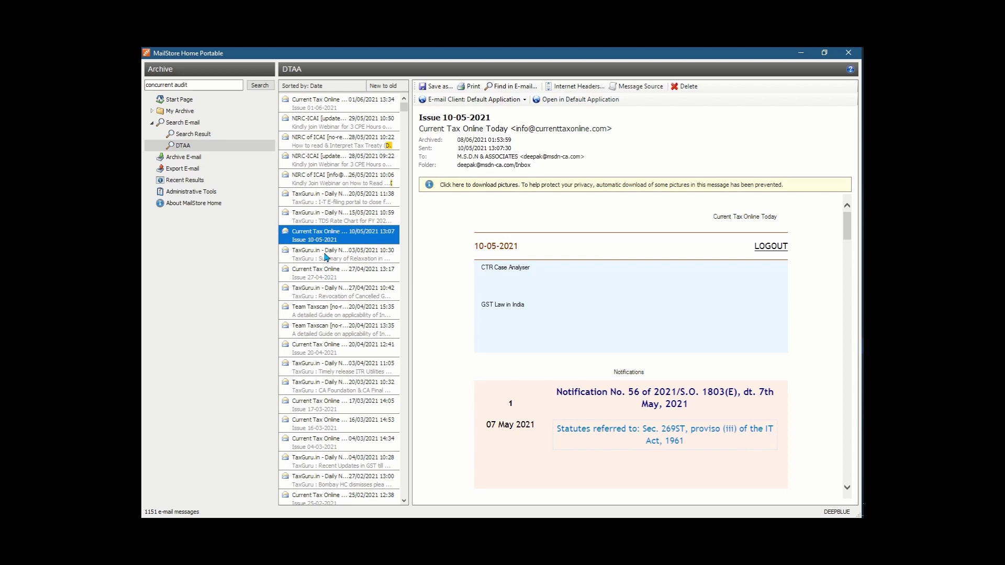
Clear the search form for a new query and go back to the concurrent audit results
left_click(188, 124)
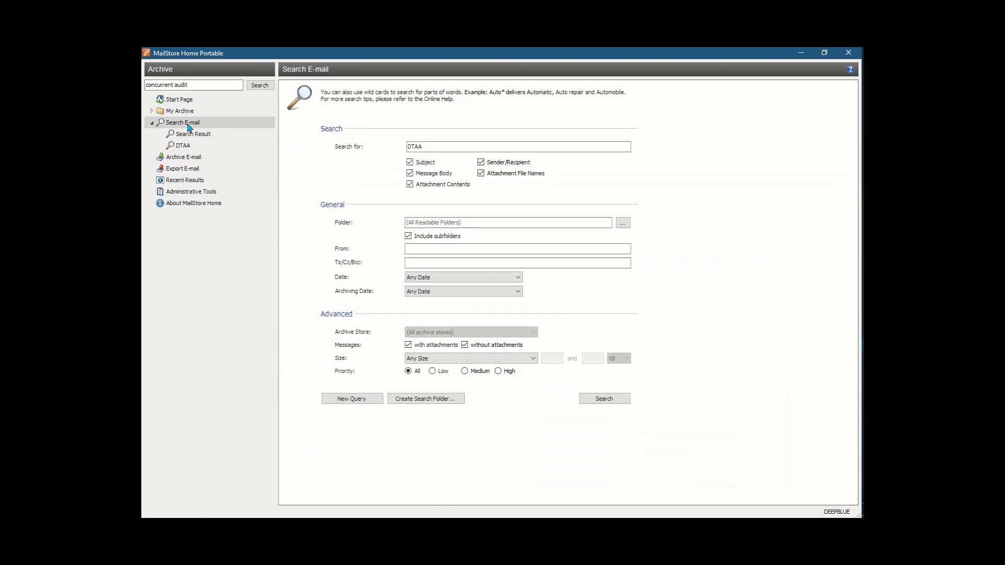
left_click(345, 402)
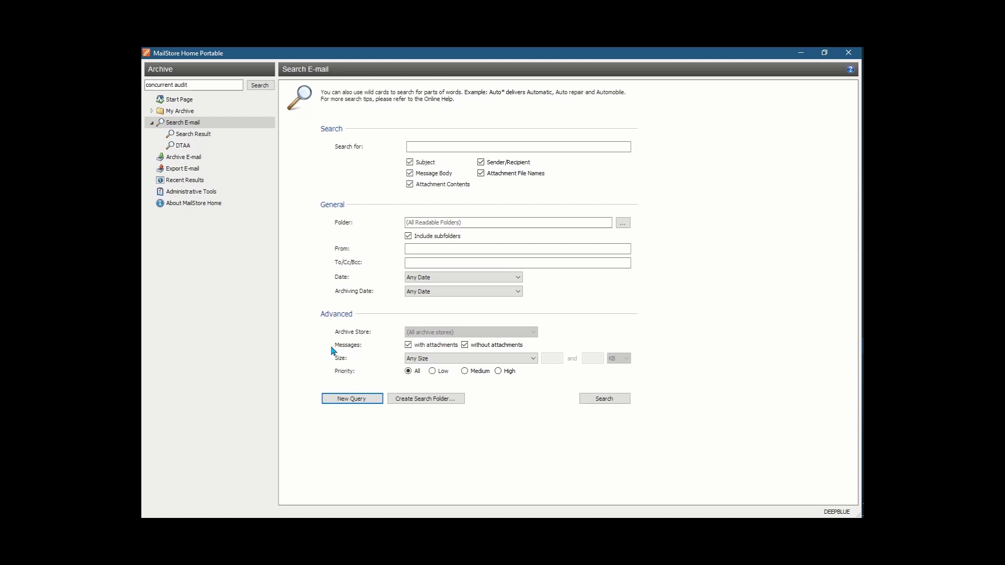
left_click(211, 140)
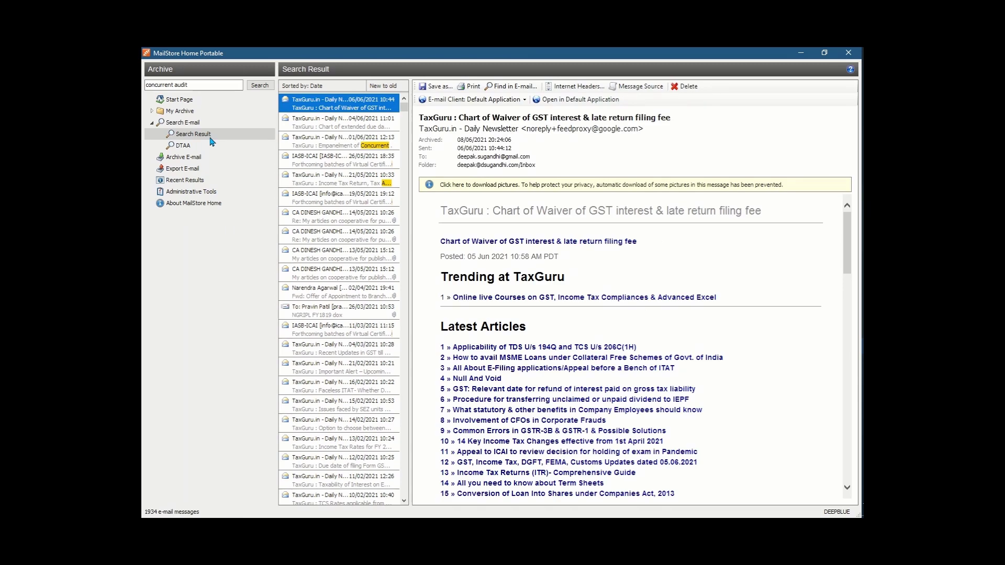
scroll(321, 270, "down", 10)
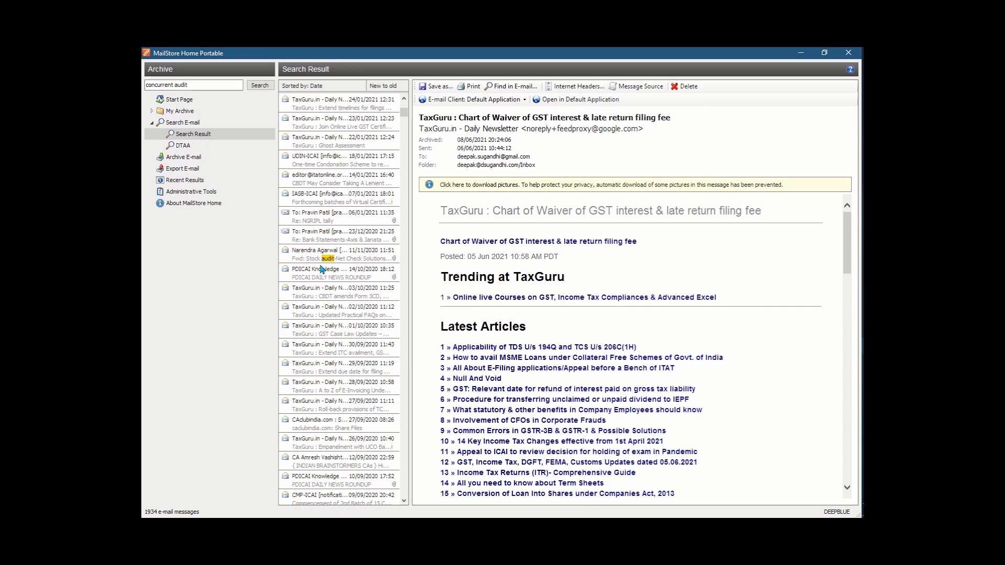
Open the Fwd: Stock audit-Net Check Solutions email and start saving it as a file
left_click(314, 263)
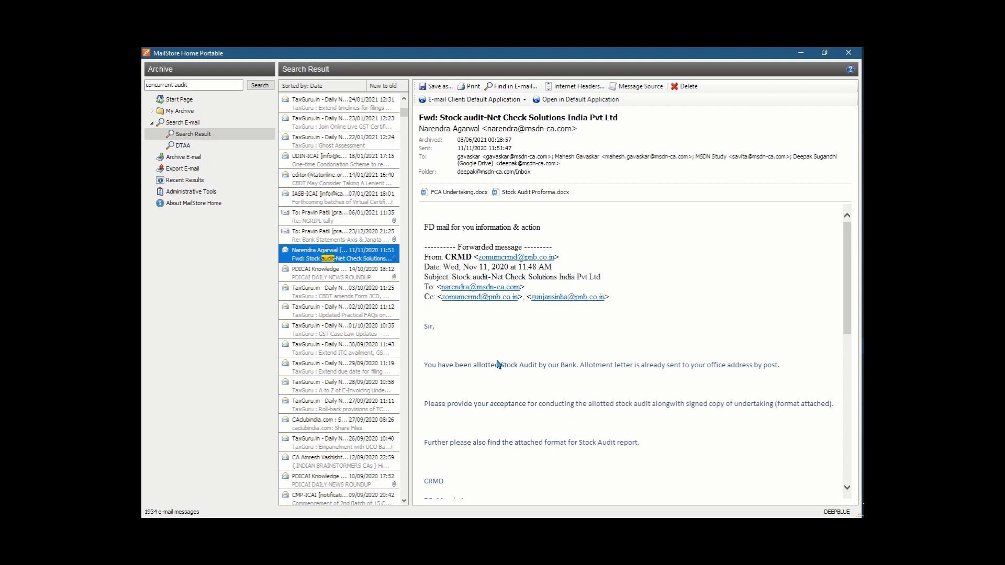
left_click(434, 86)
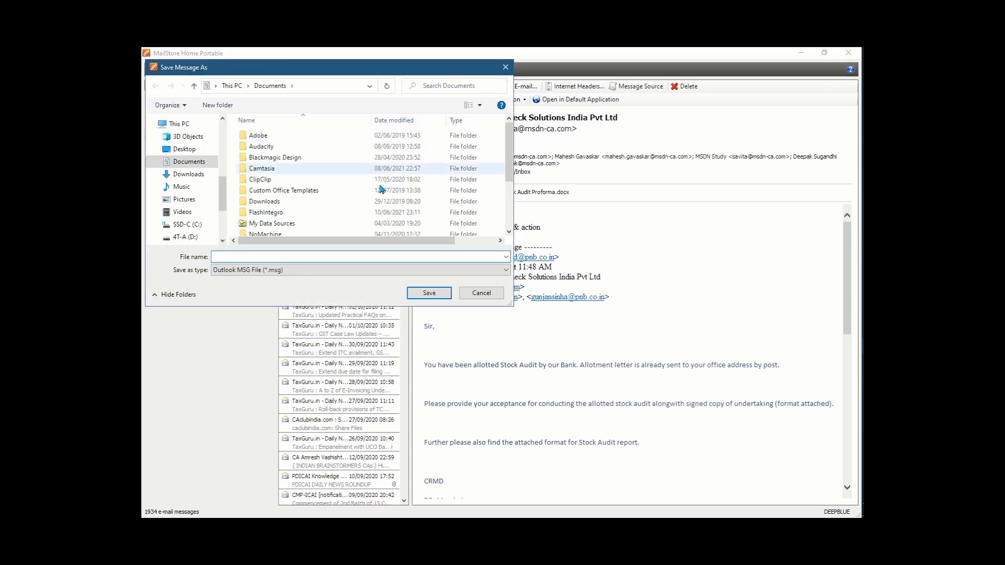
left_click(330, 275)
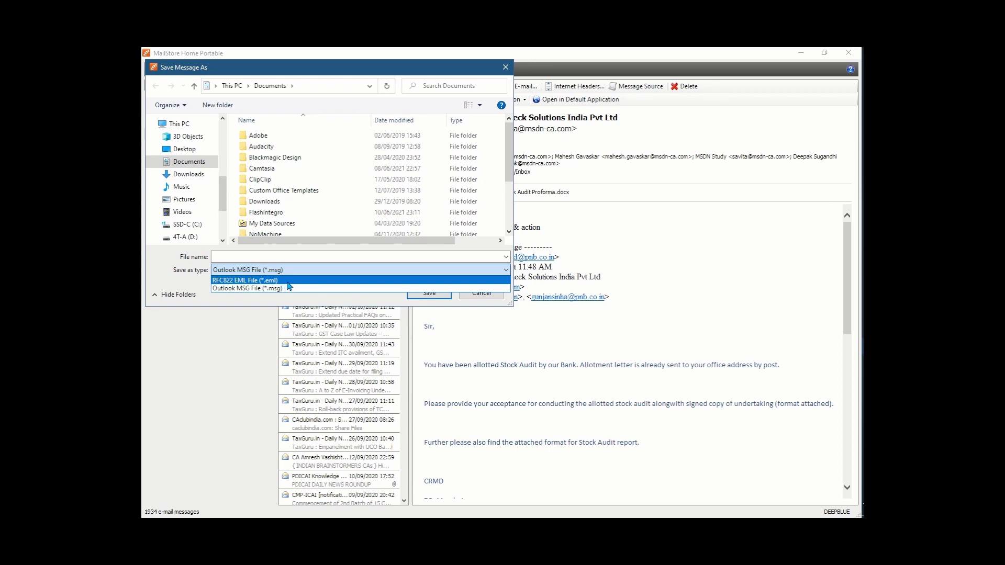
left_click(302, 283)
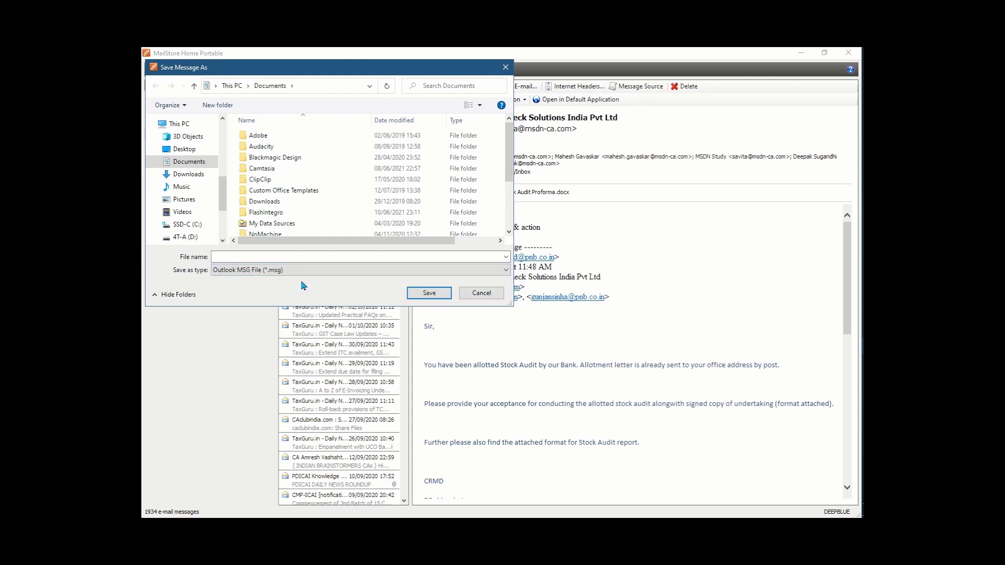
key("Escape")
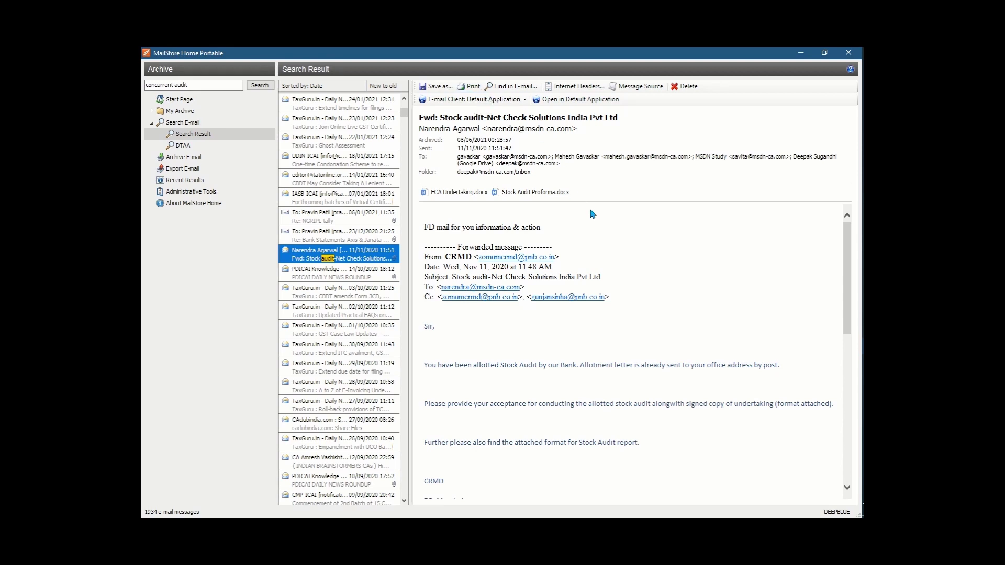
Start a text search for 'md' within the email, then cancel it
left_click(510, 87)
type("md")
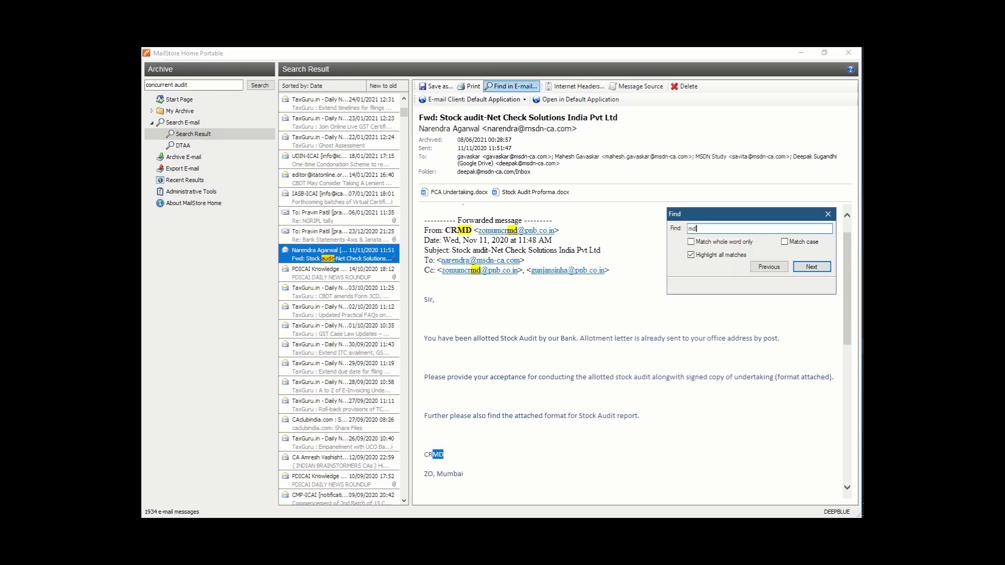
key("Escape")
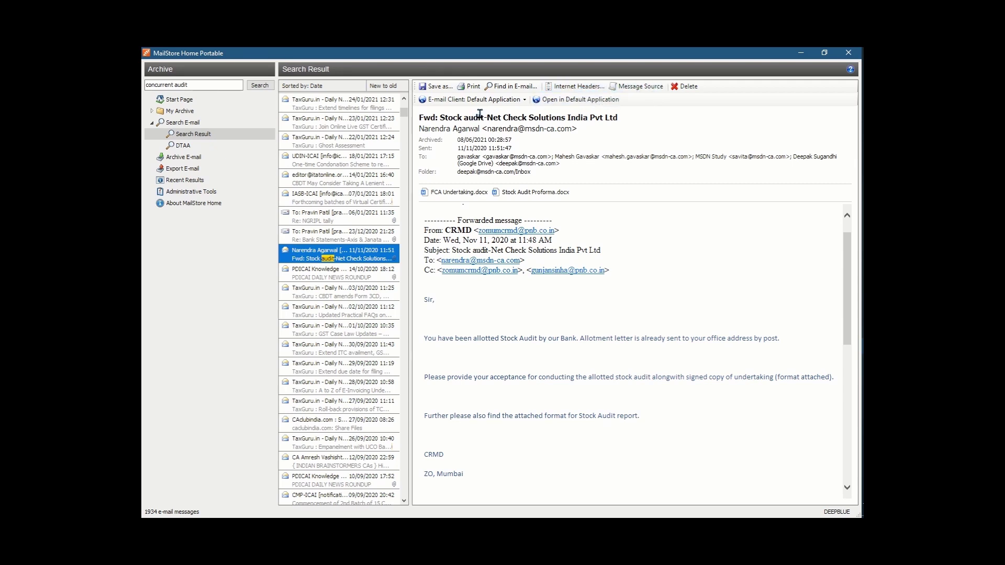
Keep Default Application as the e-mail client, dismiss the popup, and go to Export E-mail
left_click(519, 100)
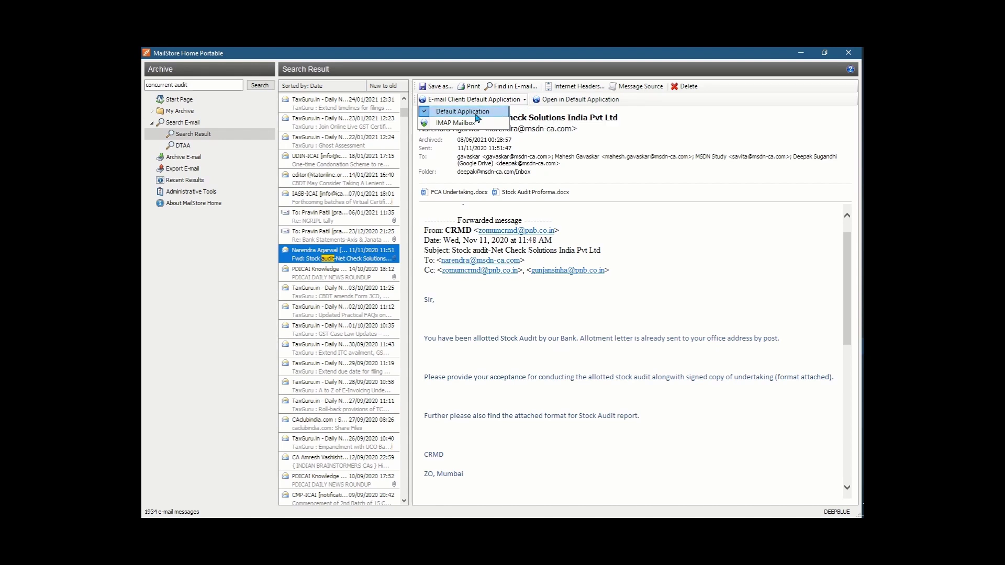
left_click(550, 102)
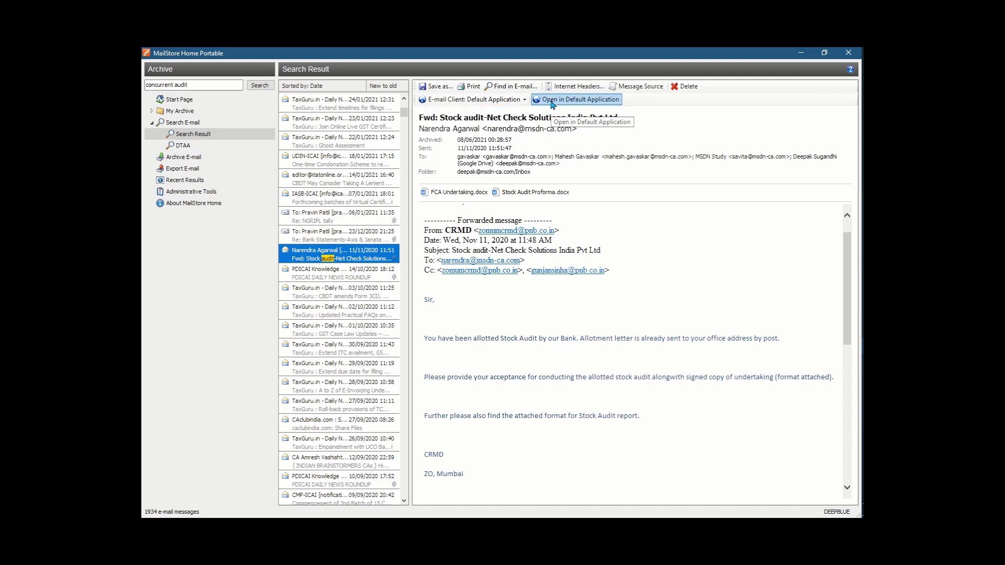
left_click(552, 104)
left_click(580, 109)
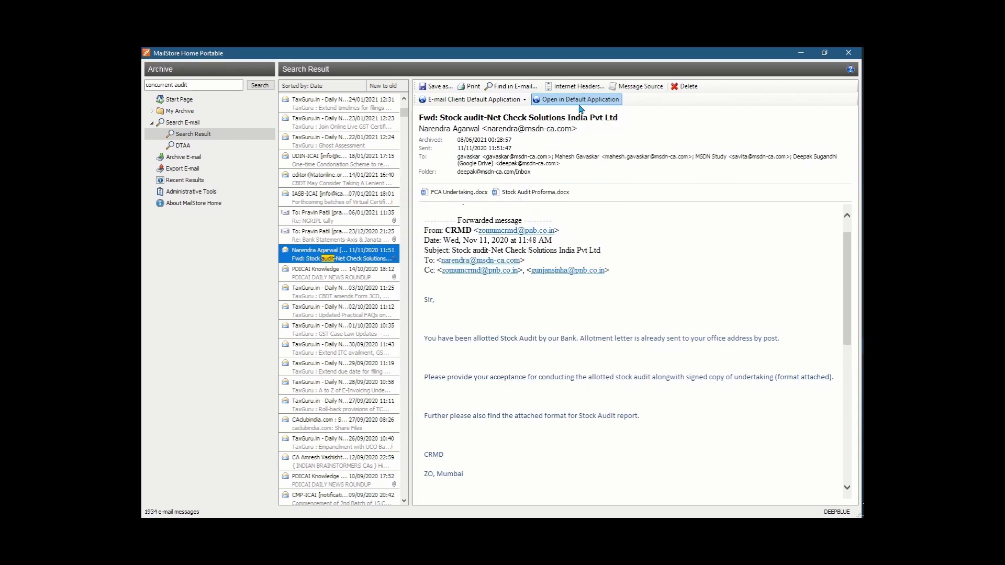
left_click(193, 169)
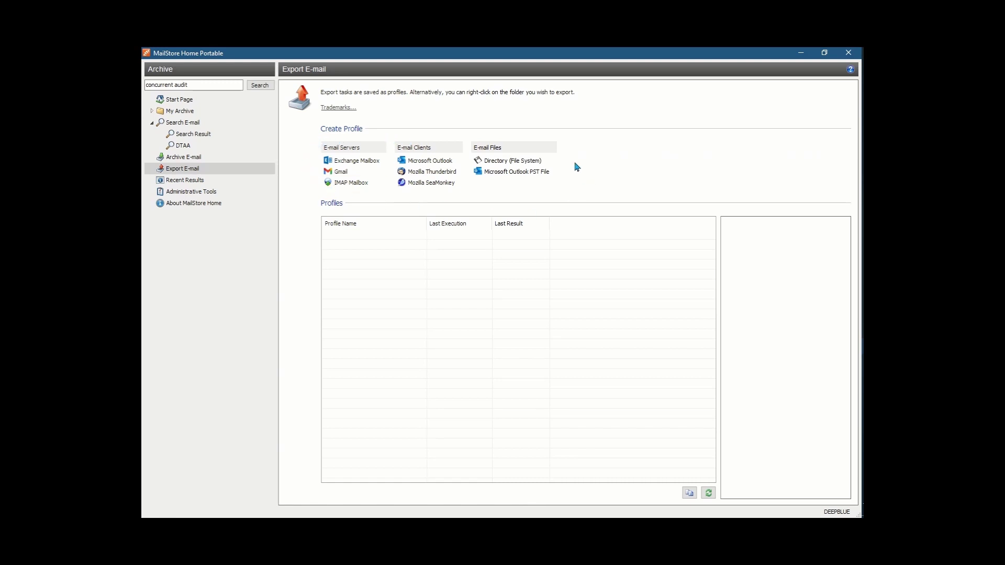
Return to the concurrent audit results and select the 04/06, 26/05 and 19/05 messages together
left_click(204, 138)
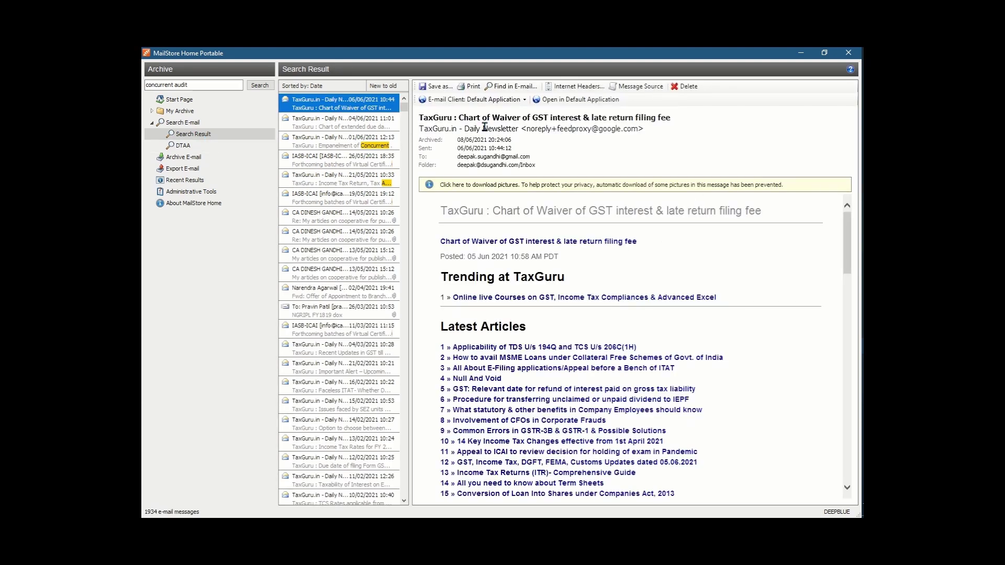
left_click(328, 124)
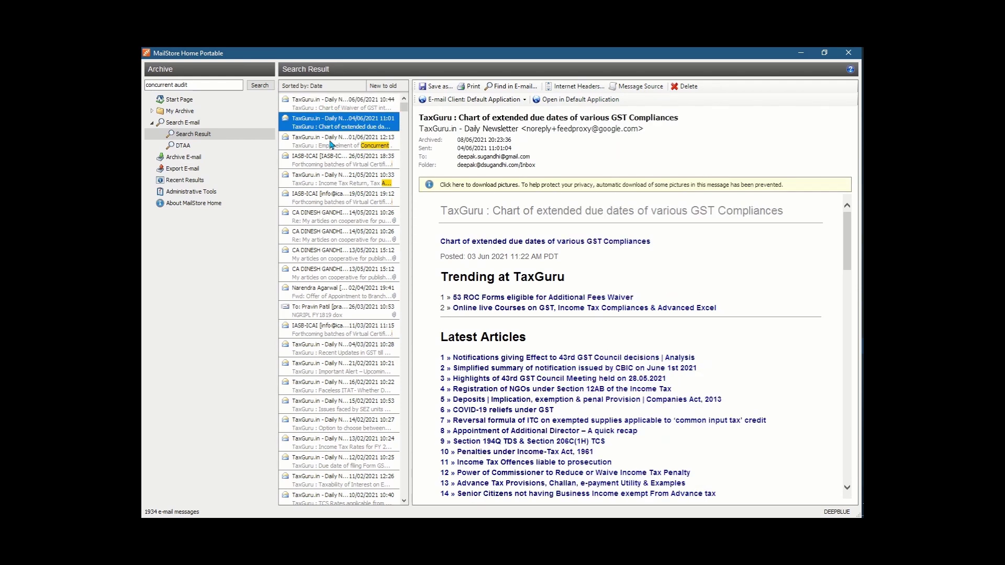
left_click(332, 159, "ctrl")
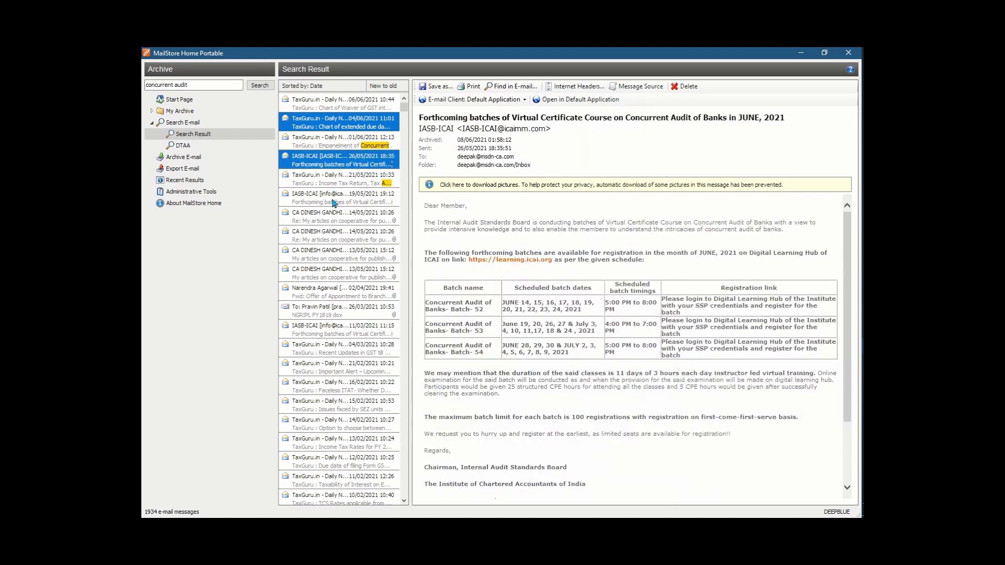
left_click(333, 202, "ctrl")
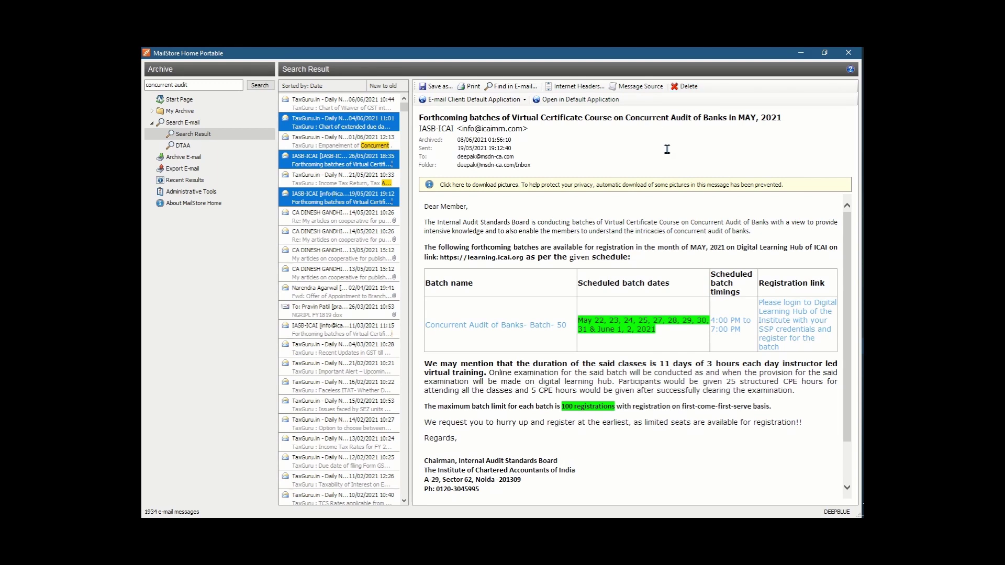
left_click(207, 162)
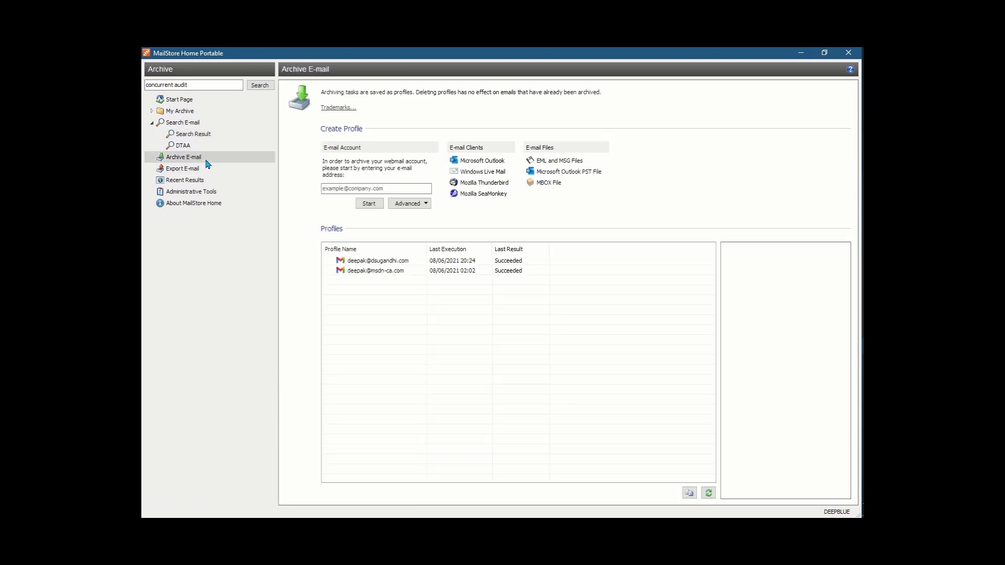
Select the first Gmail archiving profile and open its properties to the advanced settings
left_click(406, 261)
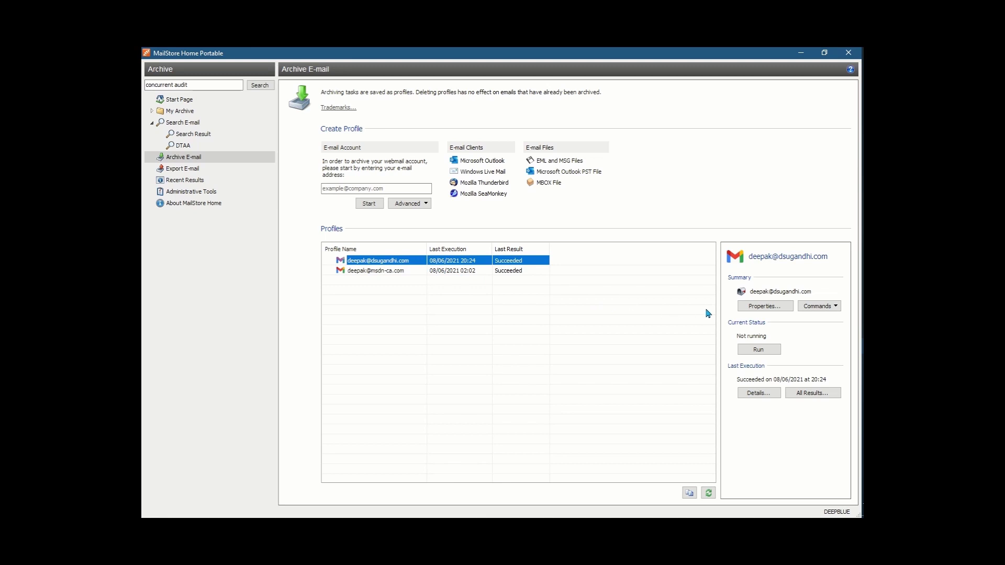
left_click(765, 308)
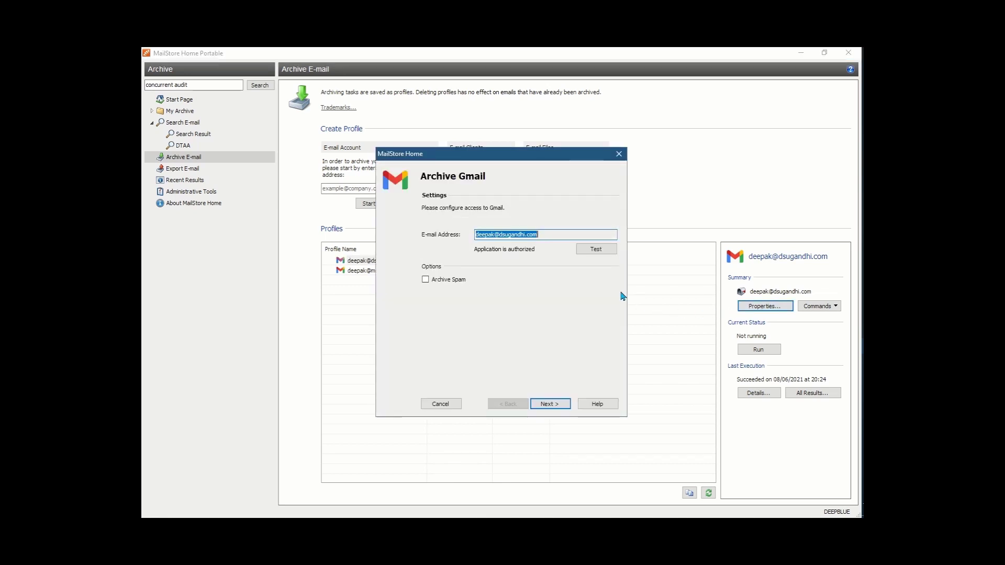
left_click(554, 404)
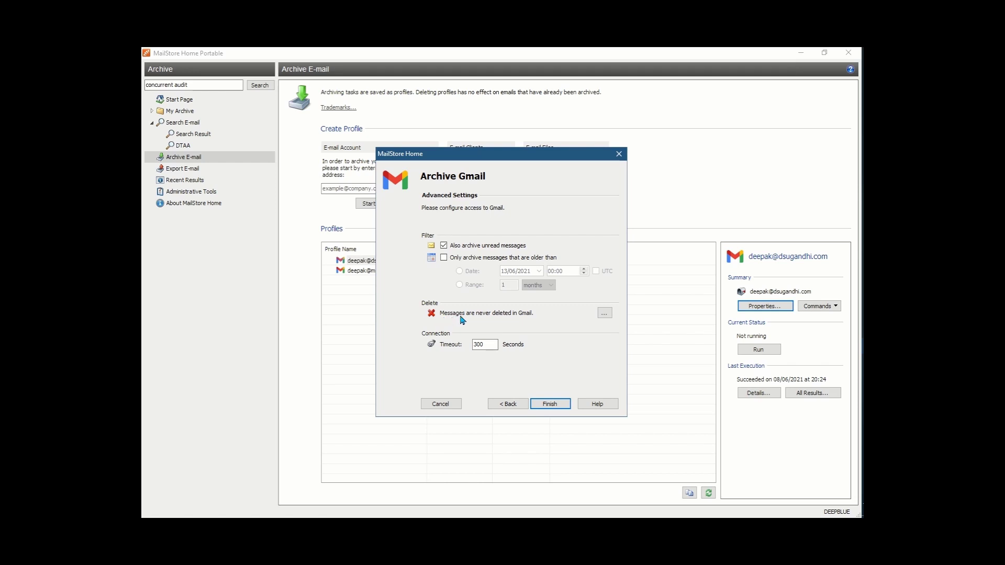
Explore the option to delete Gmail messages older than a set age, then cancel without changes
left_click(604, 314)
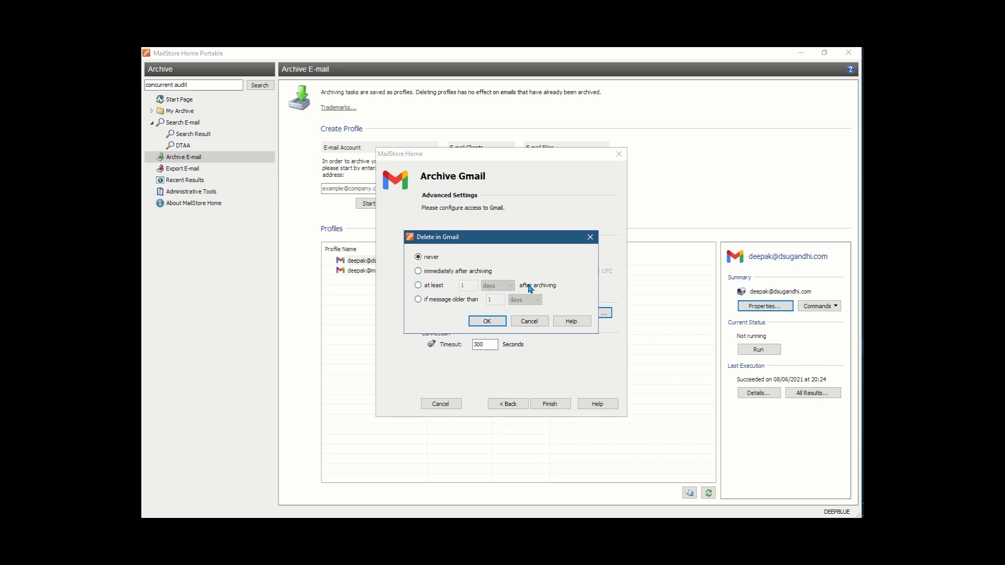
left_click(447, 306)
left_click(521, 300)
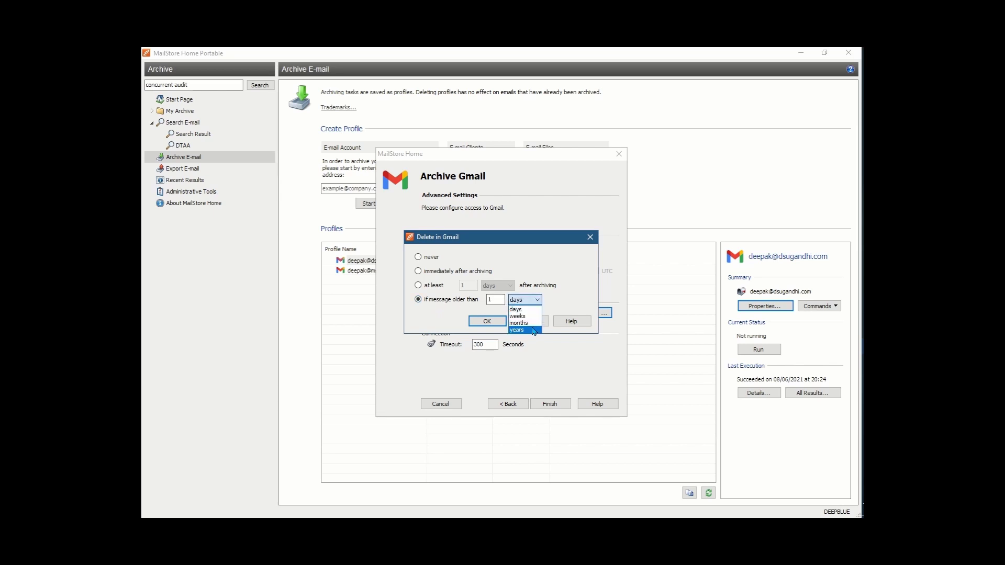
key("Escape")
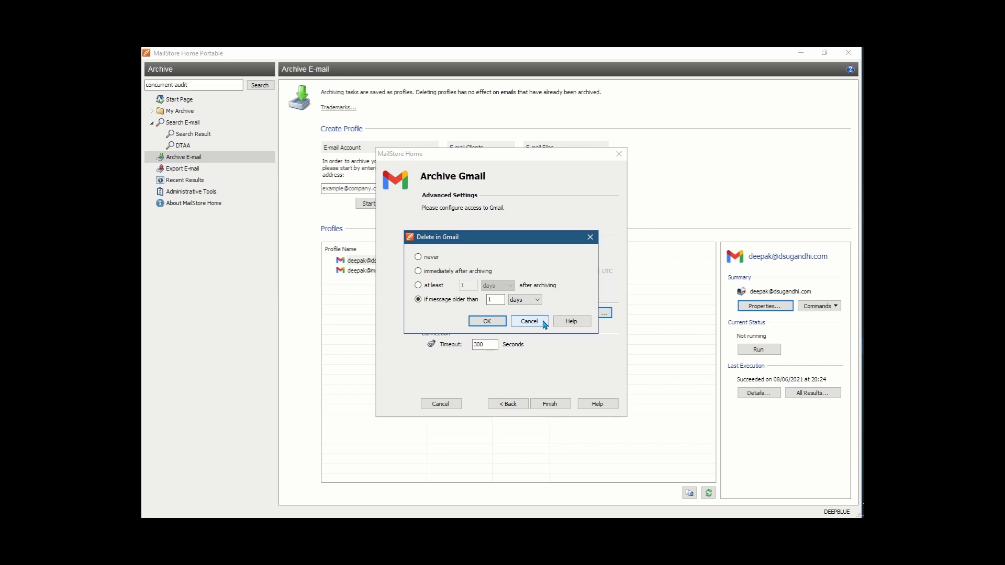
left_click(543, 323)
key("Escape")
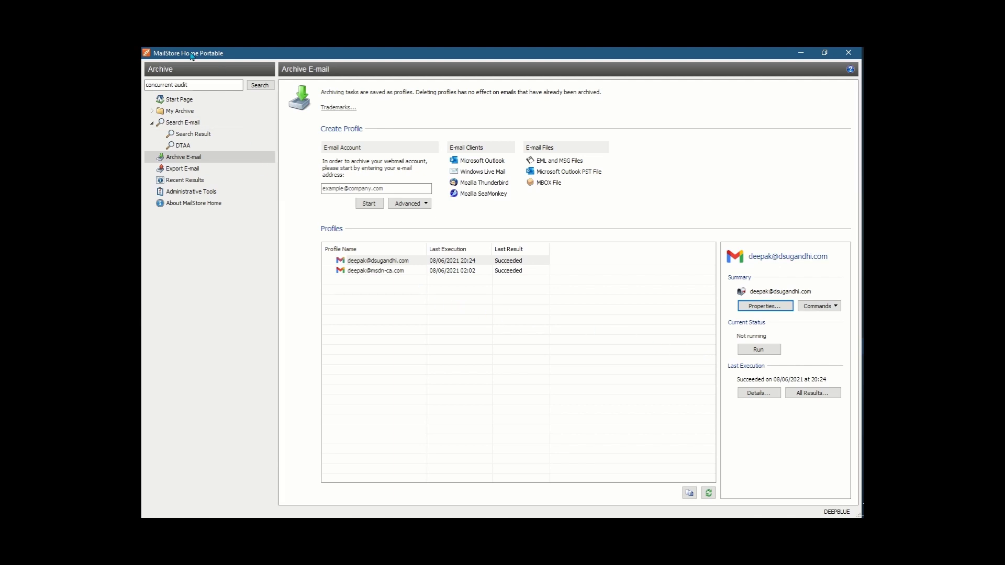
left_click(371, 285)
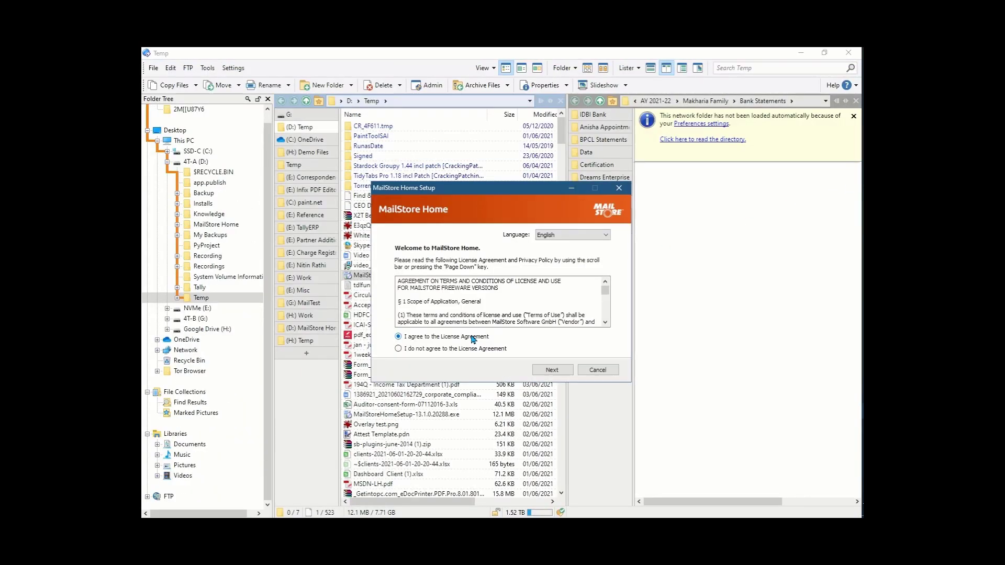
Accept the licence and choose a portable installation on drive D (D:\MailStore Home)
left_click(552, 370)
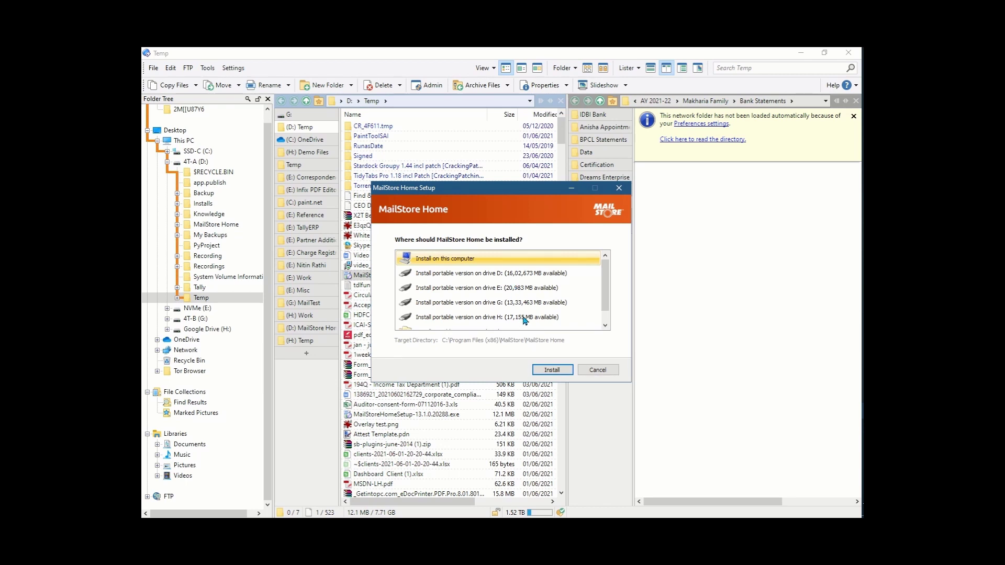
scroll(569, 287, "down", 1)
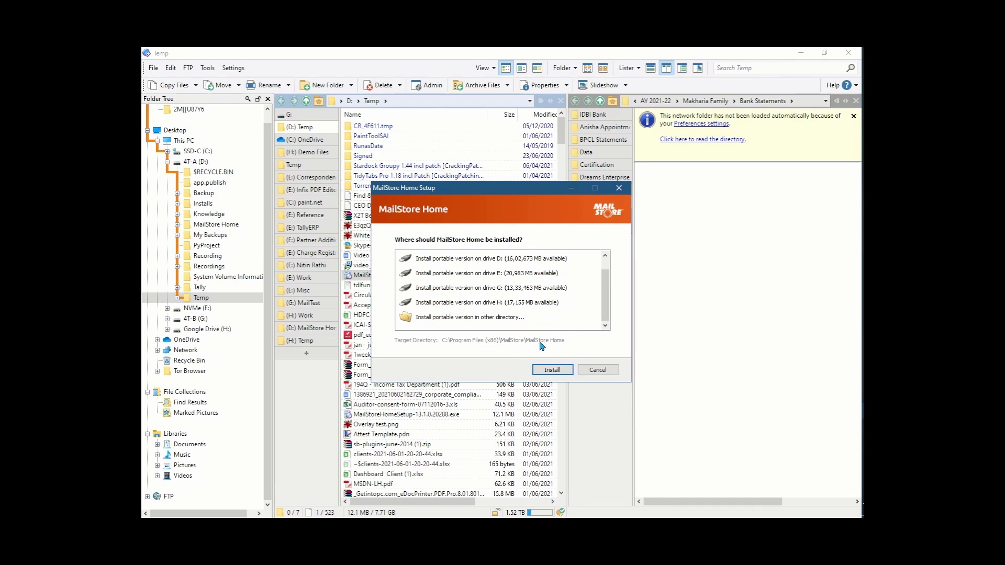
scroll(546, 312, "up", 1)
left_click(532, 278)
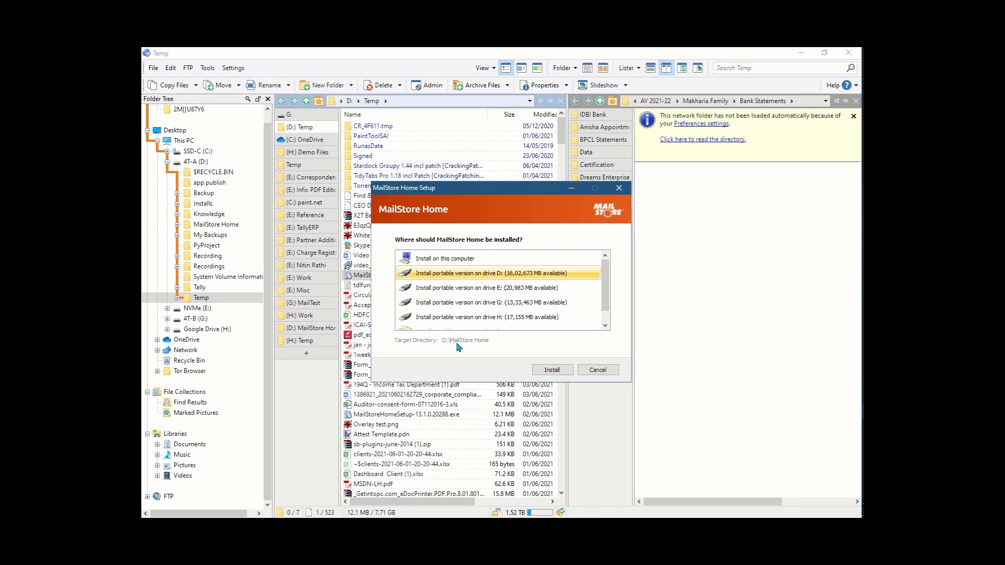
scroll(515, 319, "down", 1)
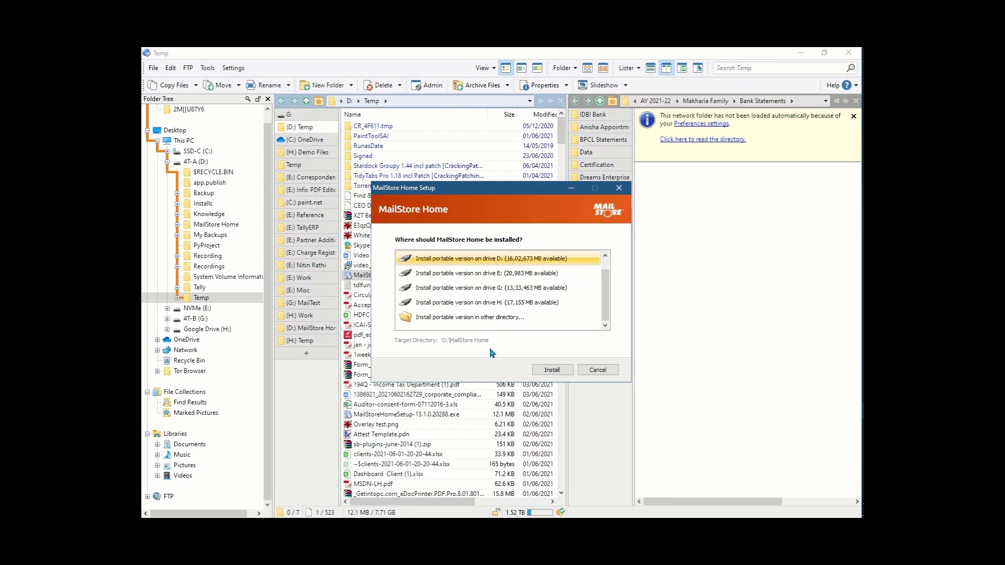
Abandon the portable install by cancelling the folder choice and setup, then reselect the first Gmail profile
left_click(502, 320)
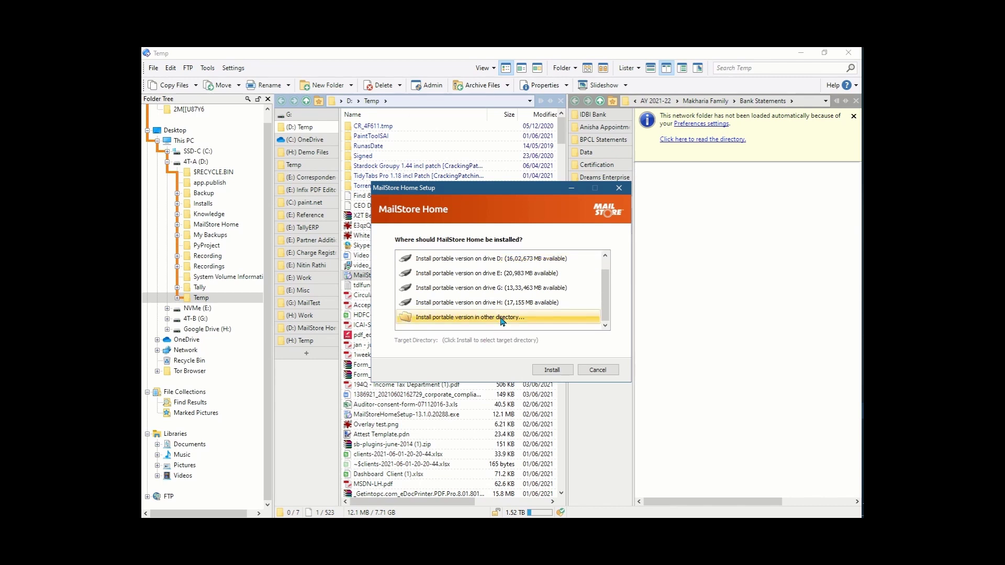
left_click(540, 371)
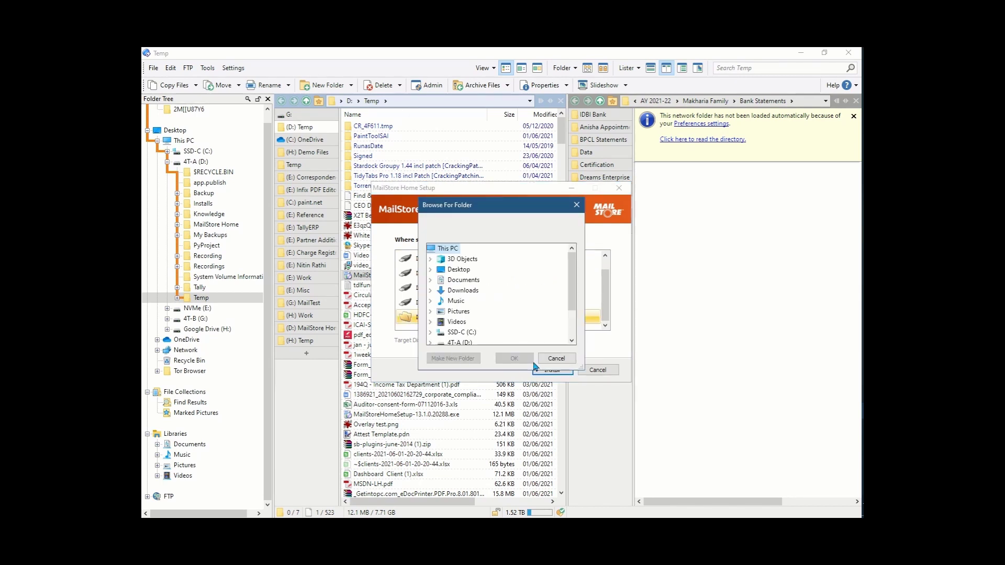
left_click(556, 359)
left_click(597, 369)
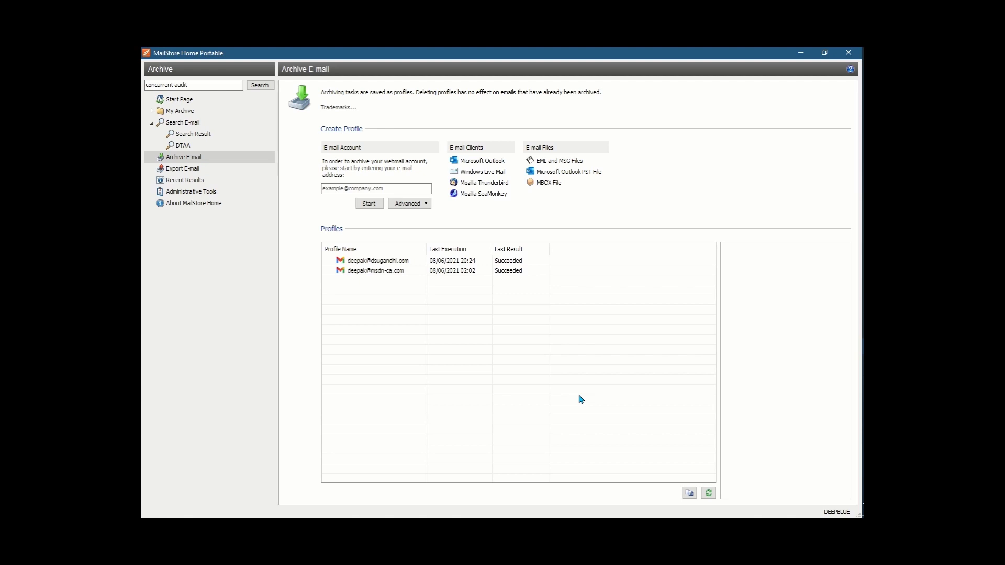
left_click(385, 261)
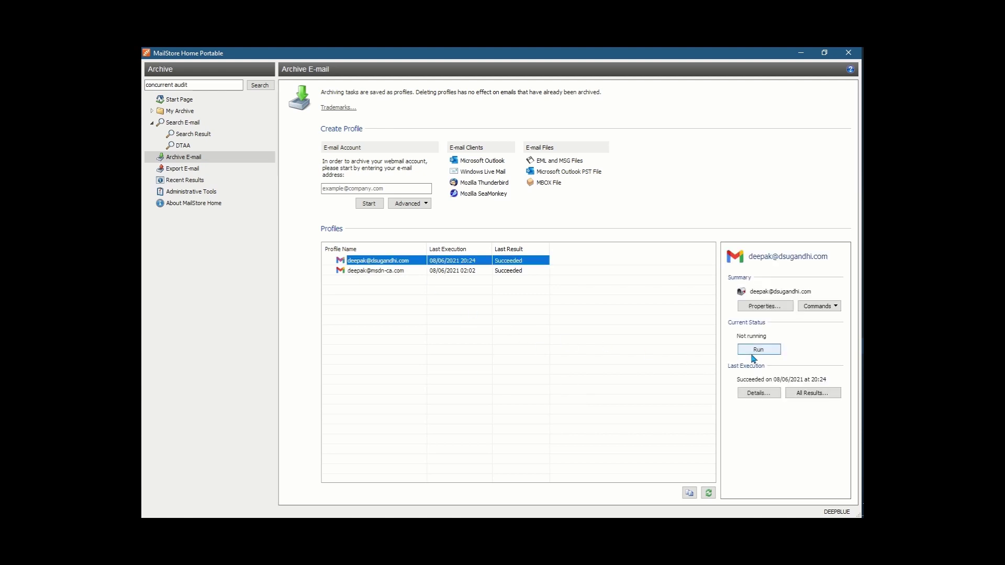